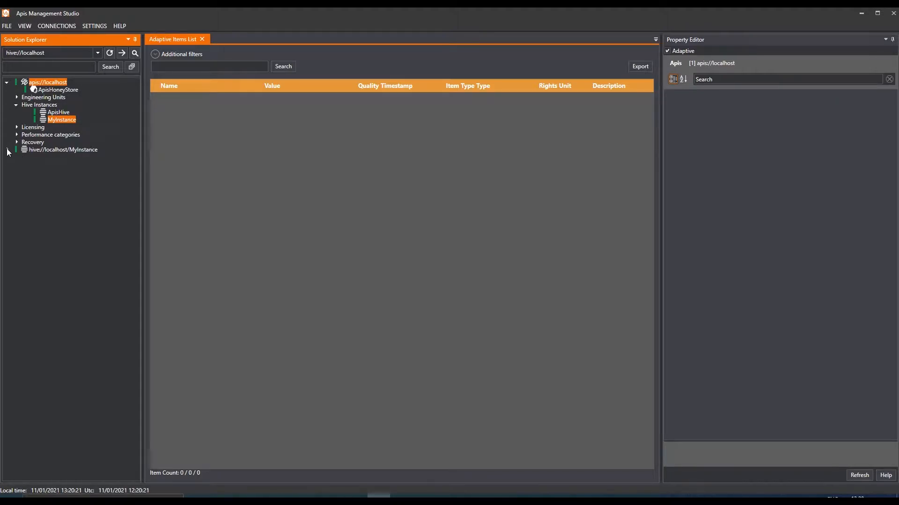
Add five items of type Signal to the SimulationSignals module in the MyInstance hive
left_click(6, 83)
left_click(17, 119)
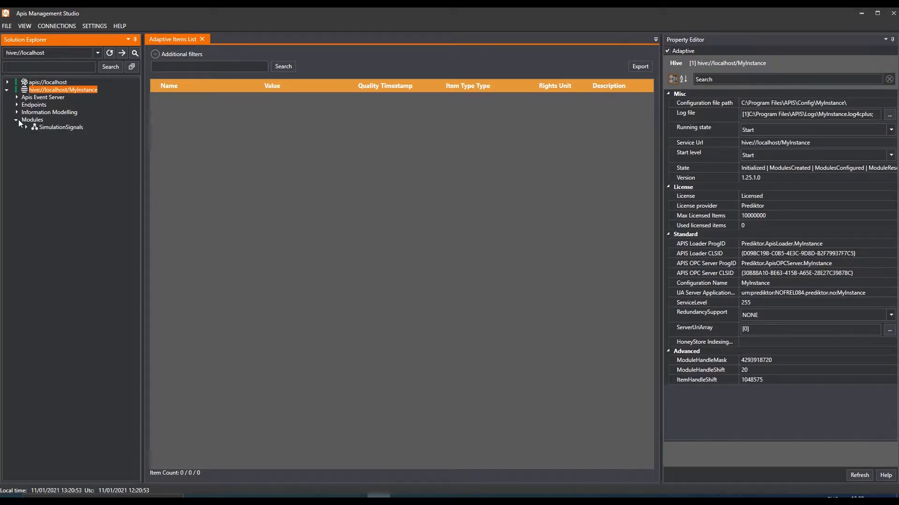
left_click(56, 127)
right_click(55, 127)
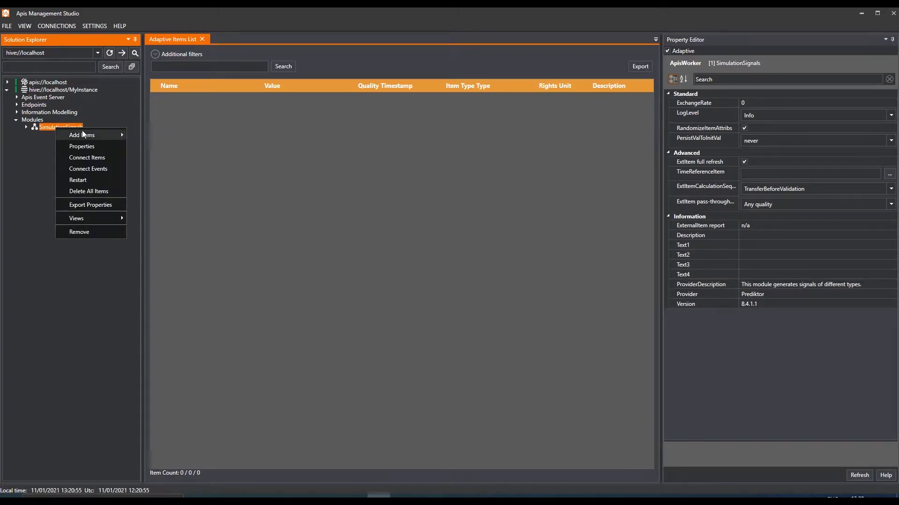
mouse_move(86, 135)
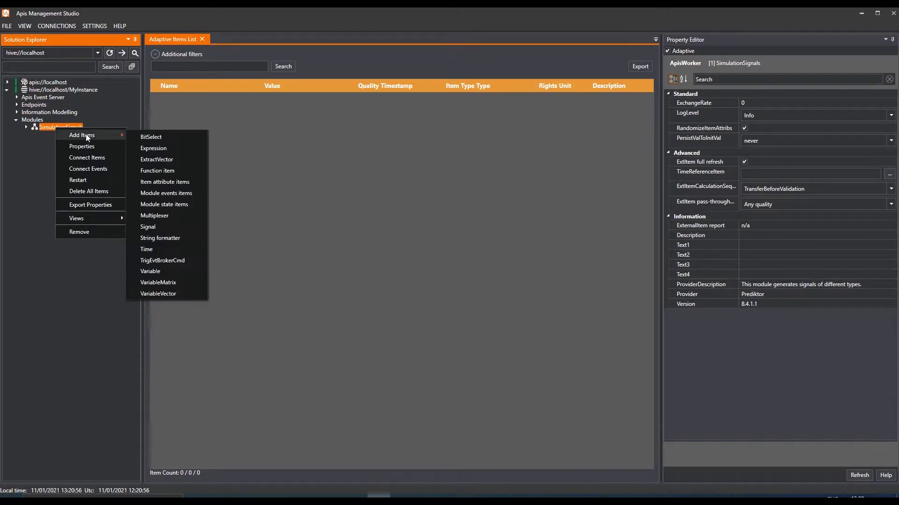
left_click(179, 227)
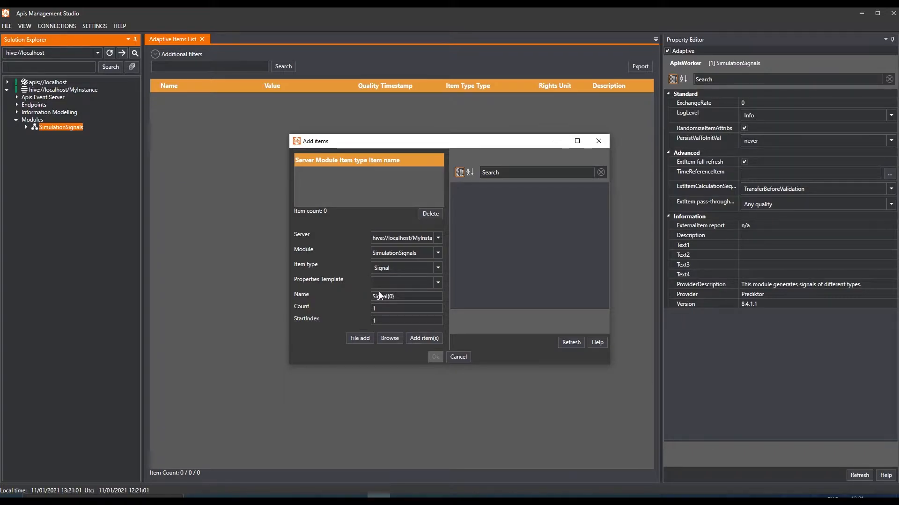
left_click(377, 309)
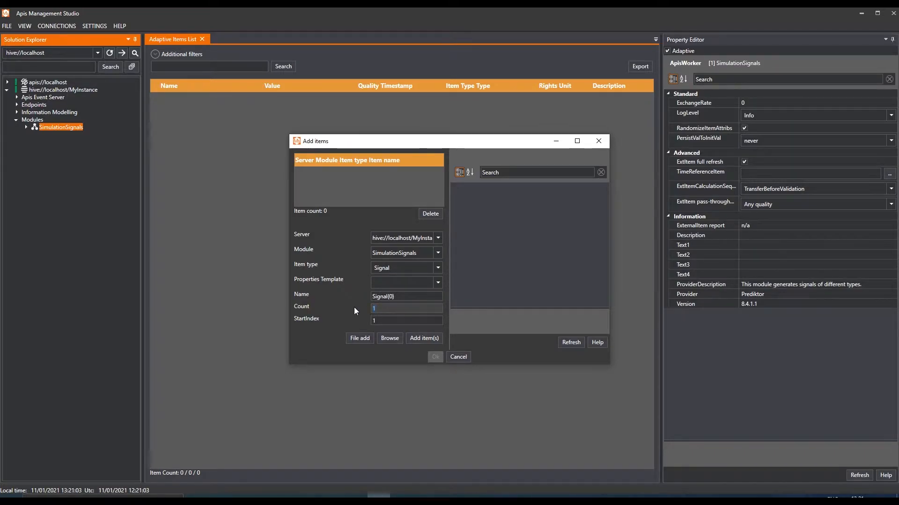
type("5")
left_click(422, 339)
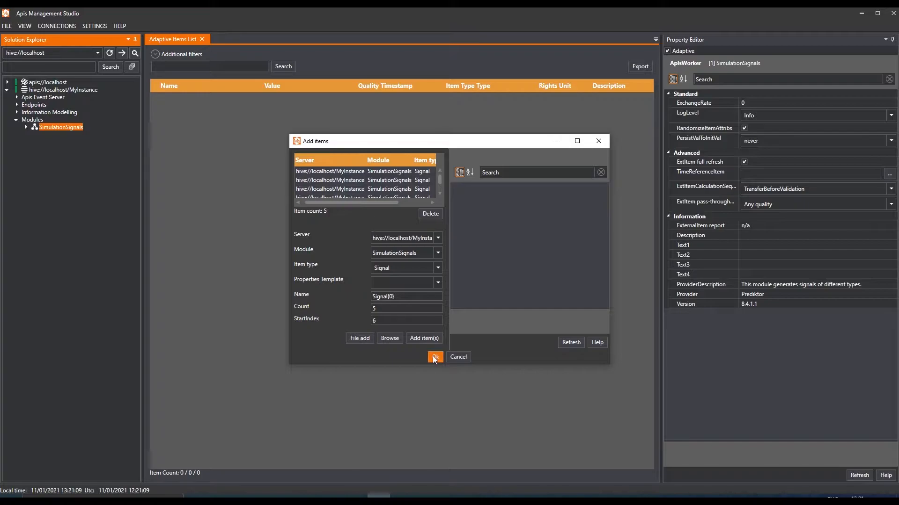
left_click(434, 357)
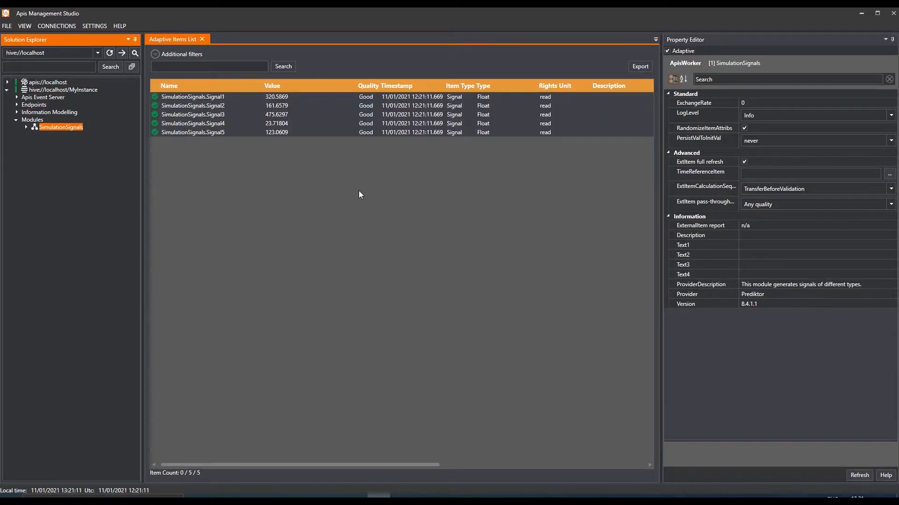
Add an ApisLogger store module named EventLogger to the MyInstance modules, keeping ApisNativeStorage as storage type
left_click(30, 119)
right_click(29, 119)
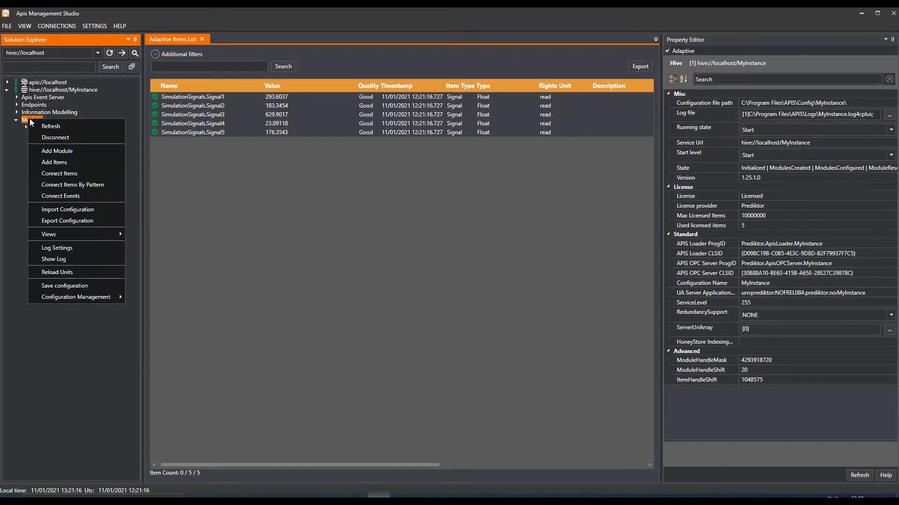
left_click(58, 151)
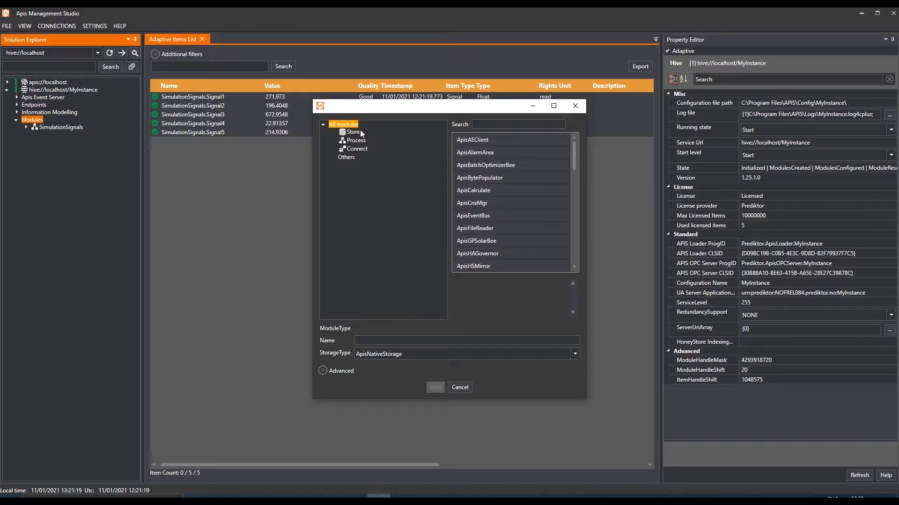
left_click(357, 131)
left_click(493, 151)
left_click(492, 145)
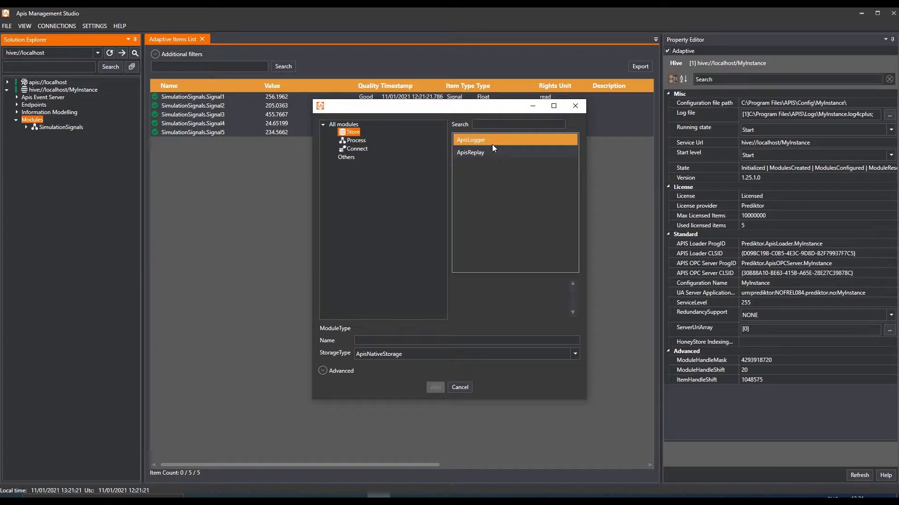
left_click(490, 140)
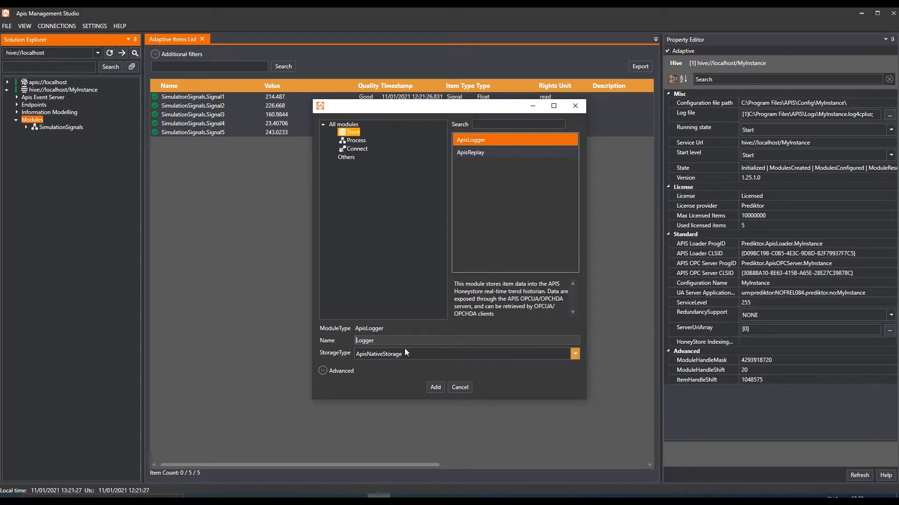
type("Event")
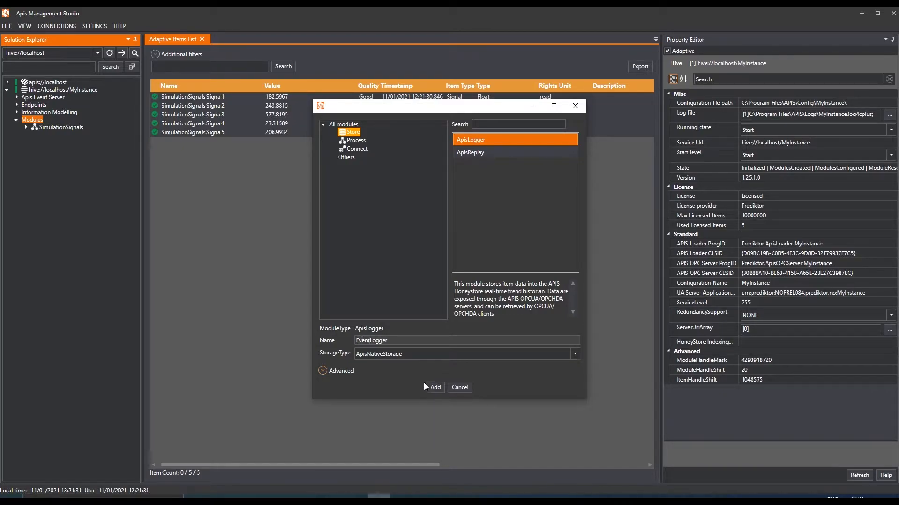
left_click(439, 389)
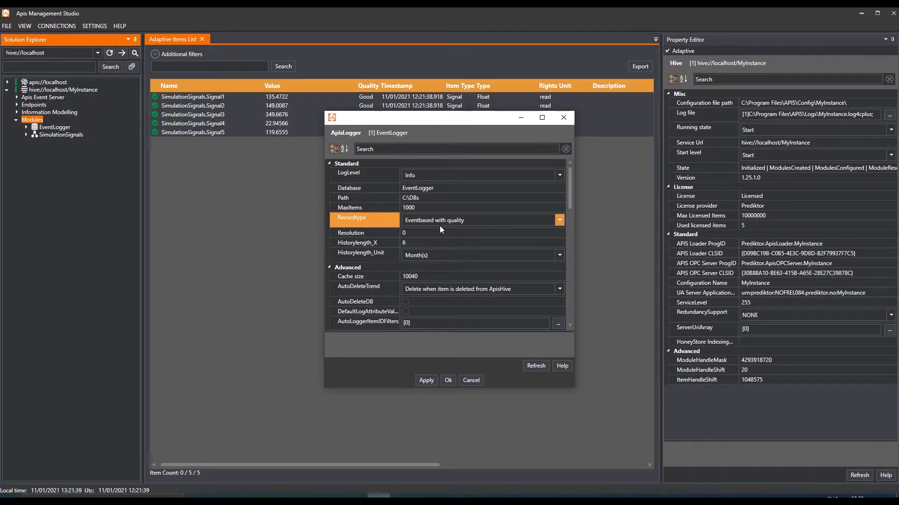
Set the EventLogger's Resolution to 1 and its history length to 1 Year(s)
left_click(420, 233)
type("1")
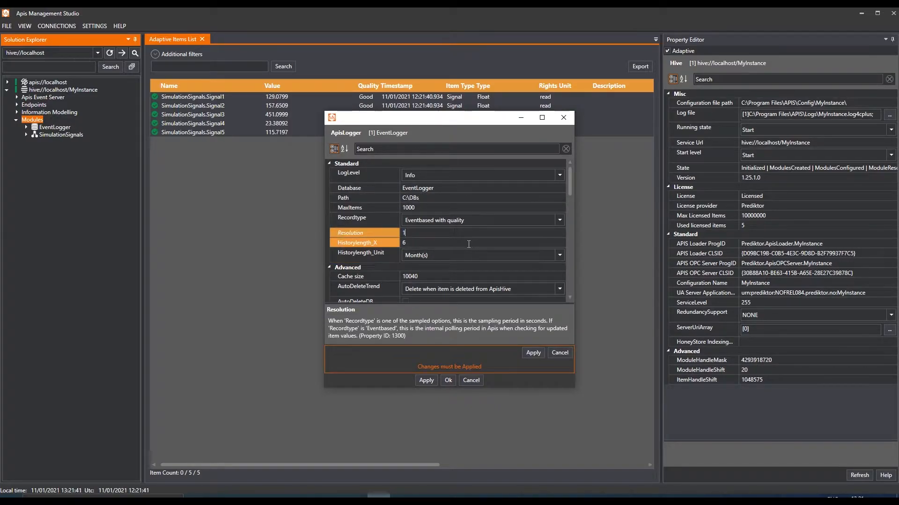
left_click(417, 243)
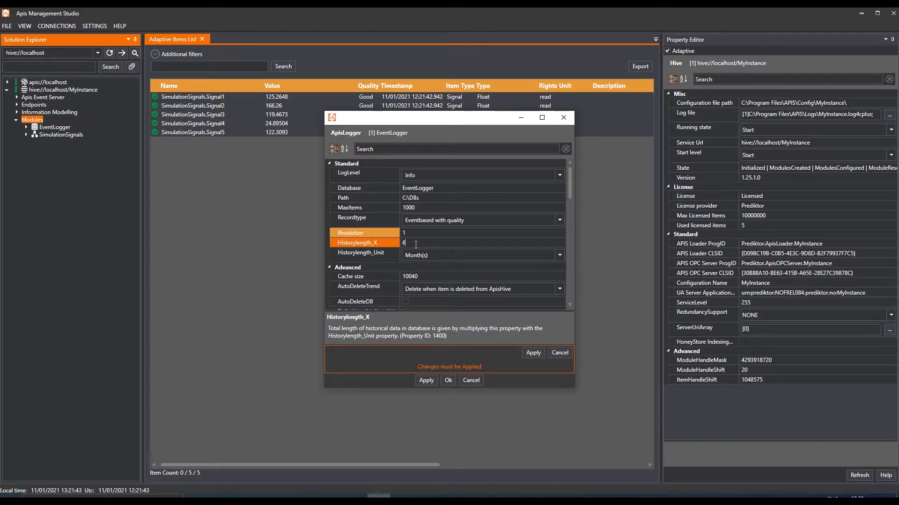
type("1")
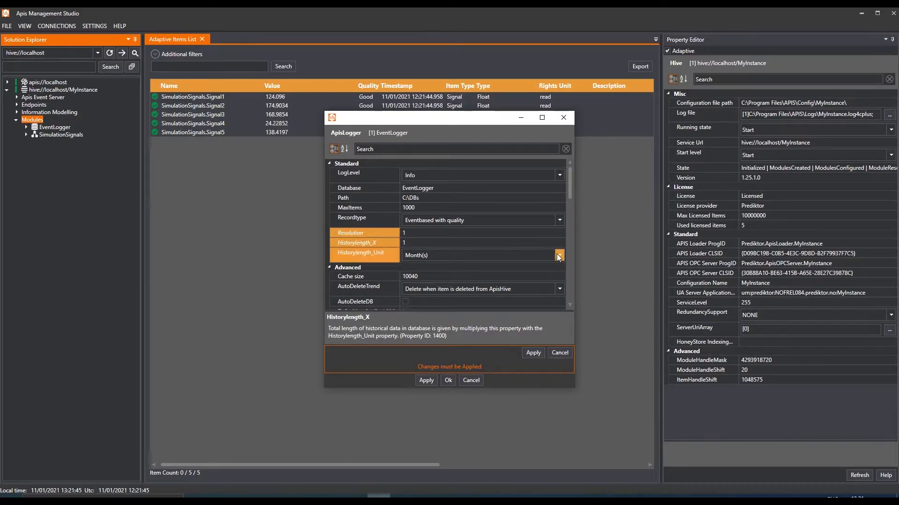
left_click(558, 255)
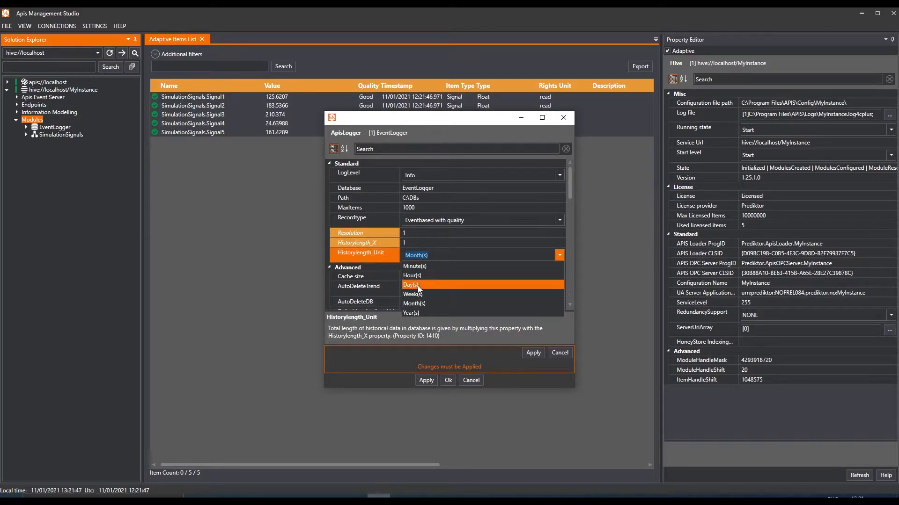
left_click(411, 314)
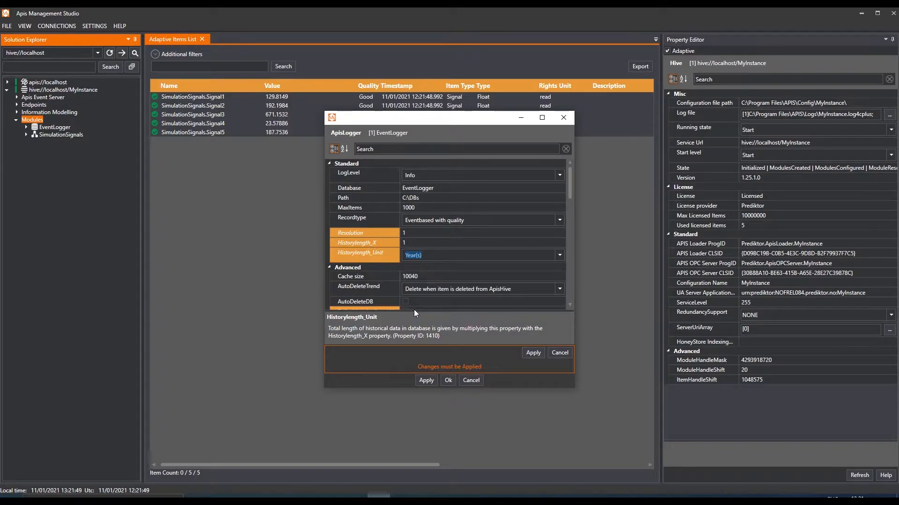
Set the EventLogger's AutoDeleteTrend to "Delete on both (delete & disable)", then apply and accept its properties
left_click(549, 290)
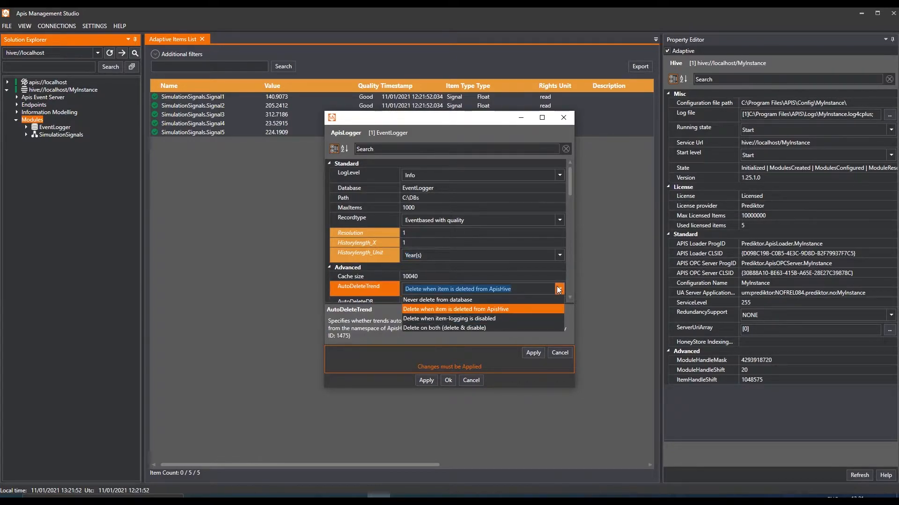
left_click(459, 327)
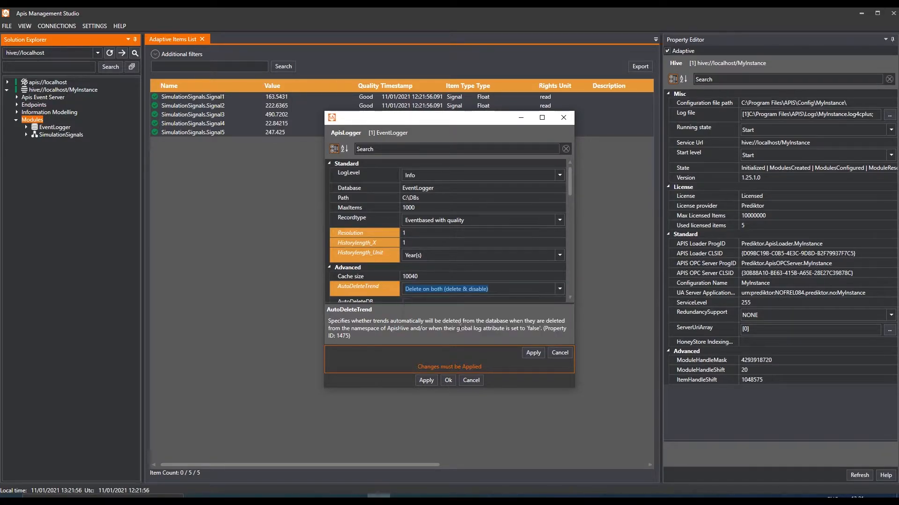
left_click(533, 353)
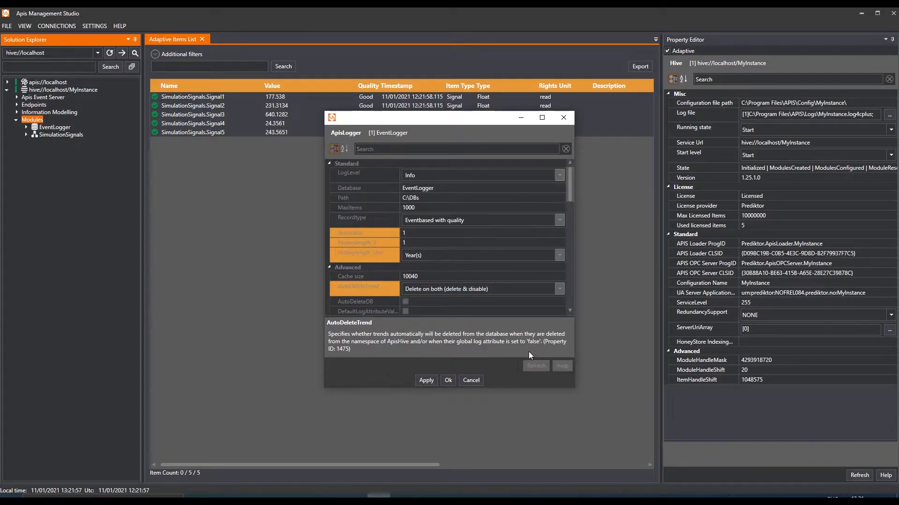
left_click(448, 380)
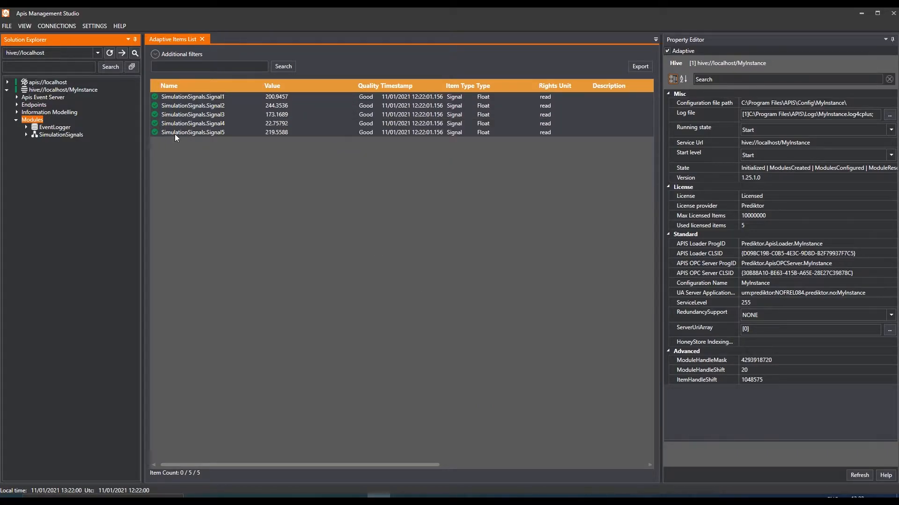
Add a second ApisLogger store module named SampleLogger to the MyInstance modules
left_click(215, 95)
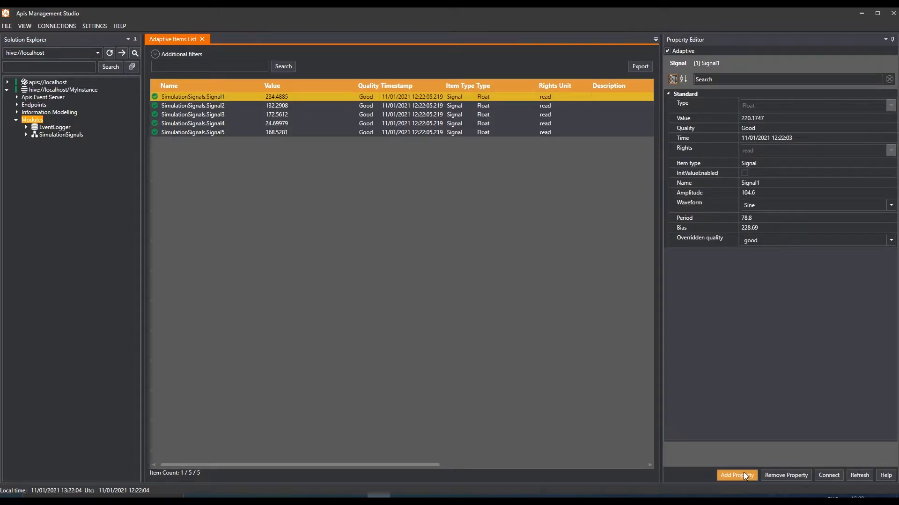
right_click(33, 121)
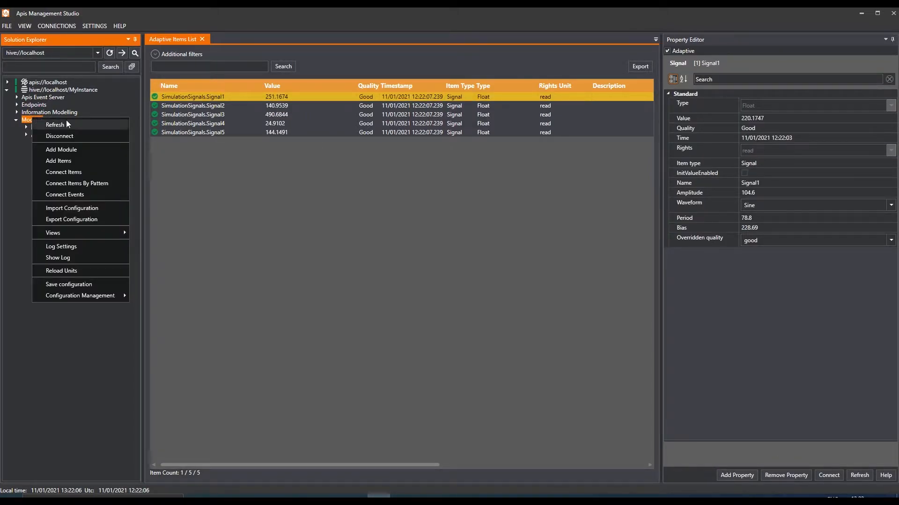
left_click(77, 149)
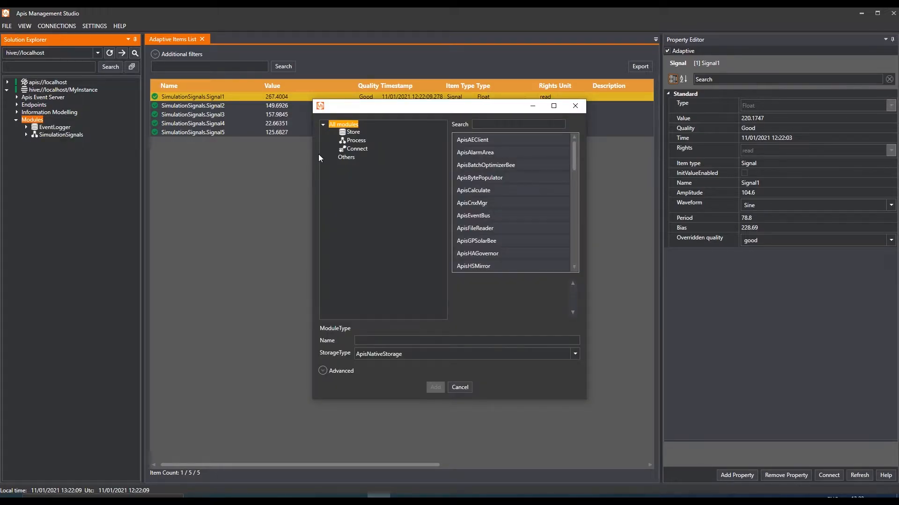
left_click(354, 133)
left_click(470, 140)
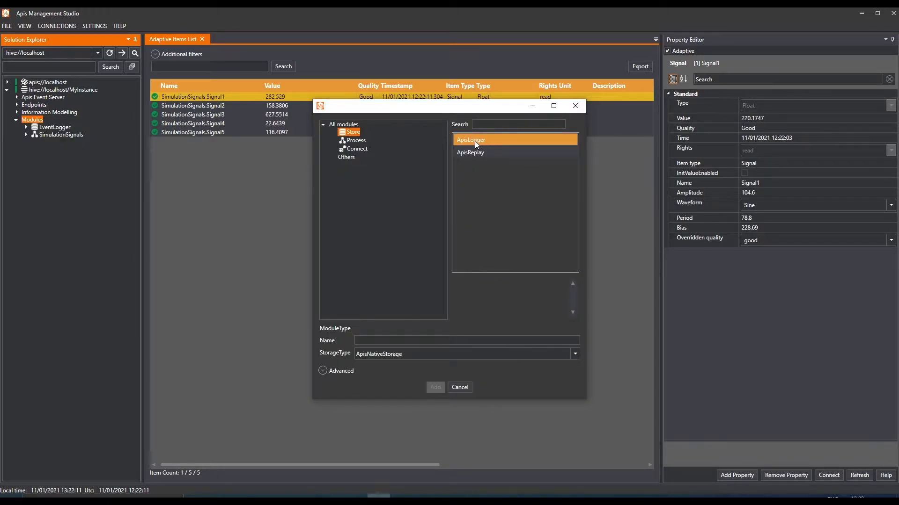
left_click(478, 141)
left_click(358, 341)
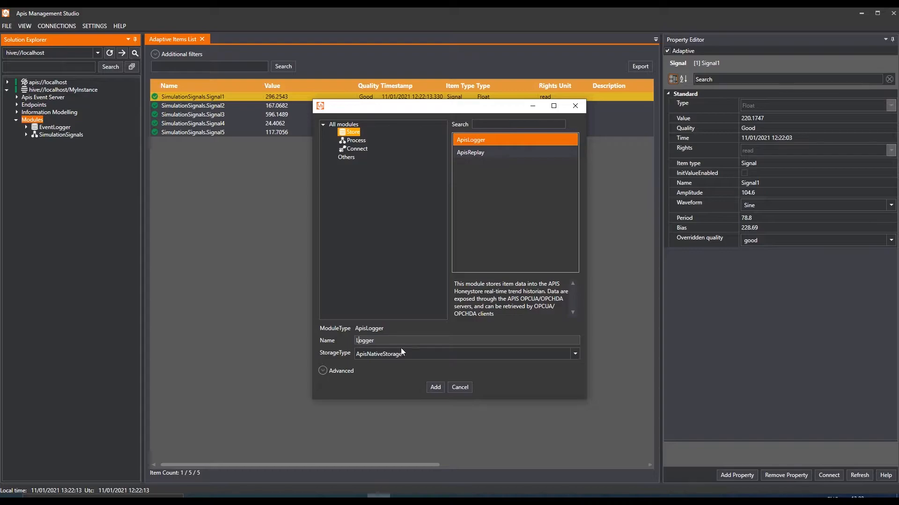
type("Sample")
left_click(433, 387)
Set the SampleLogger's Recordtype to "Sampled with quality" and its Resolution to 10
left_click(473, 224)
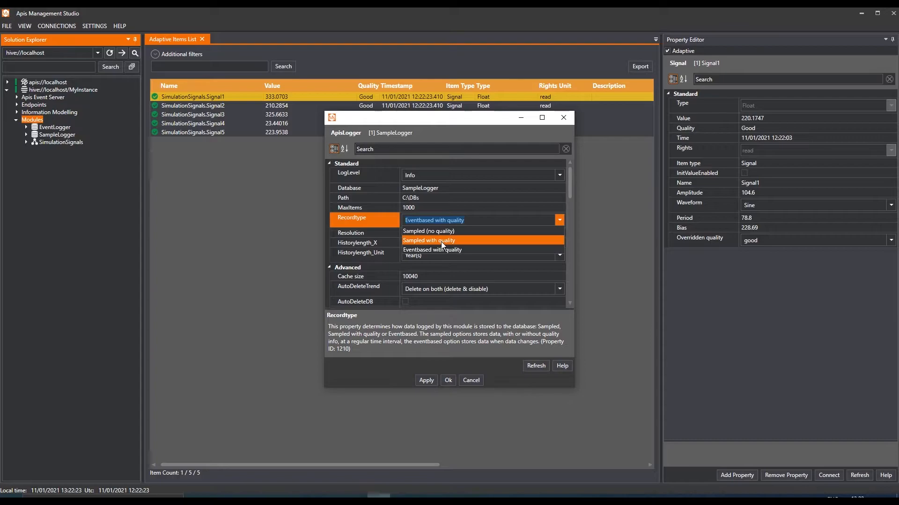
left_click(446, 241)
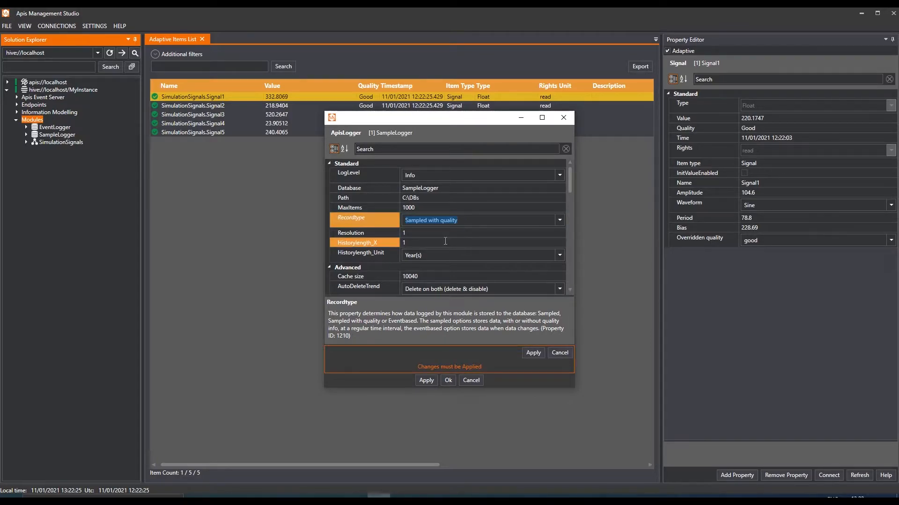
left_click(410, 231)
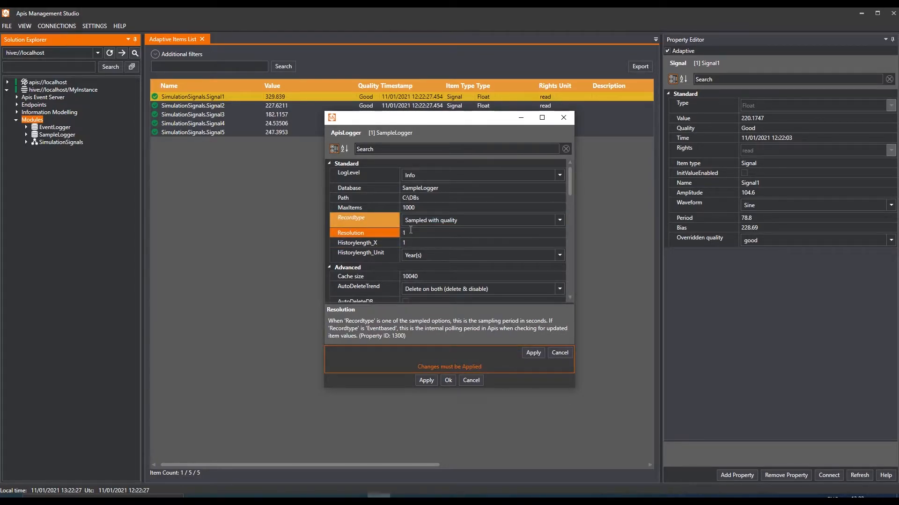
type("0")
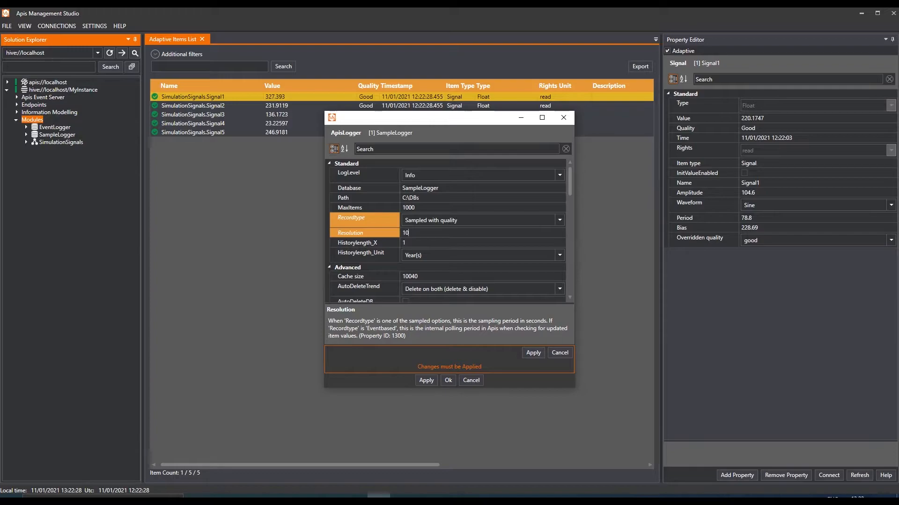
Set the SampleLogger's Historylength_X to 3 and apply the property changes
left_click(465, 256)
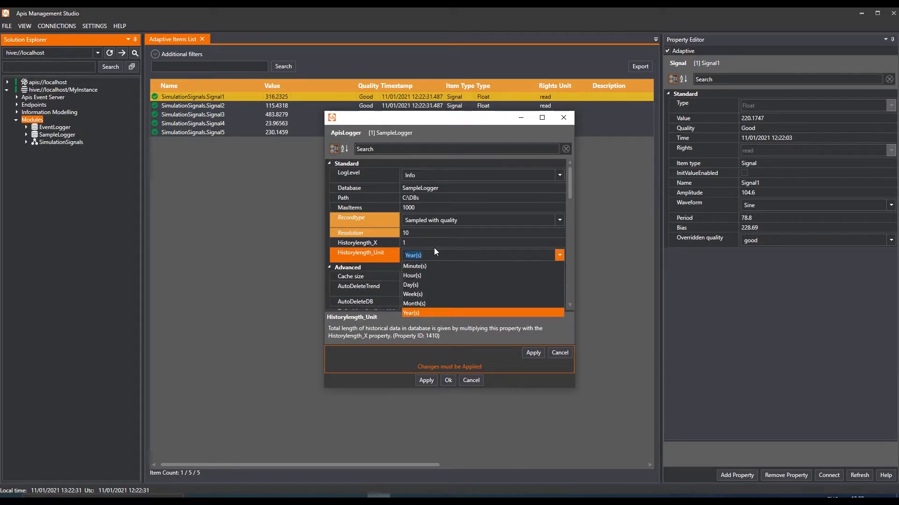
left_click(424, 242)
left_click(424, 243)
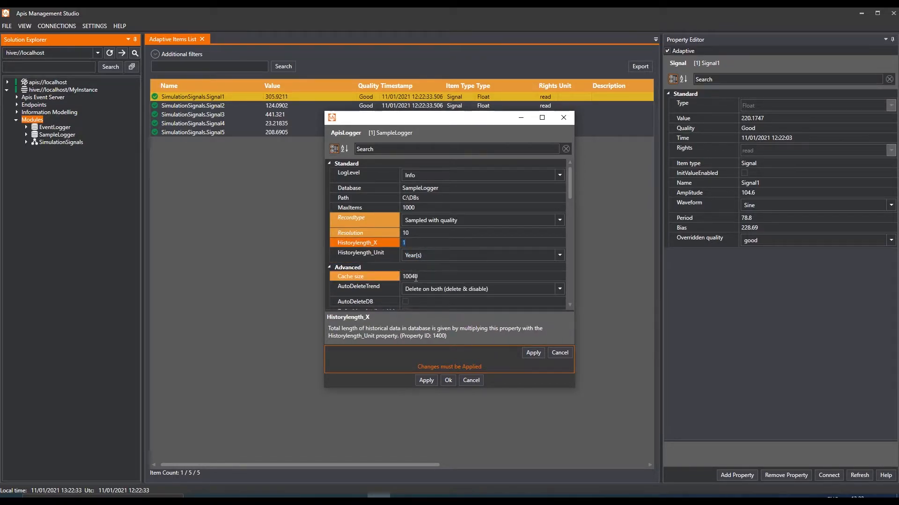
key("BackSpace")
type("3")
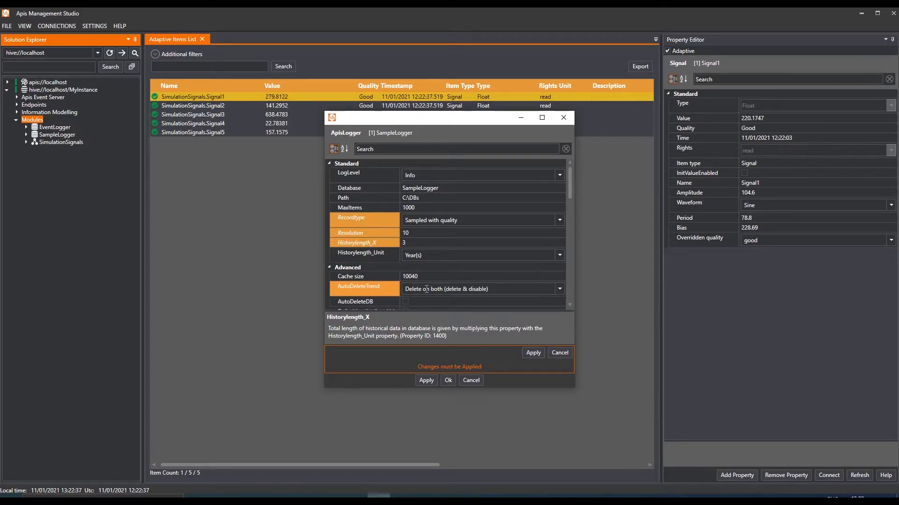
left_click(536, 351)
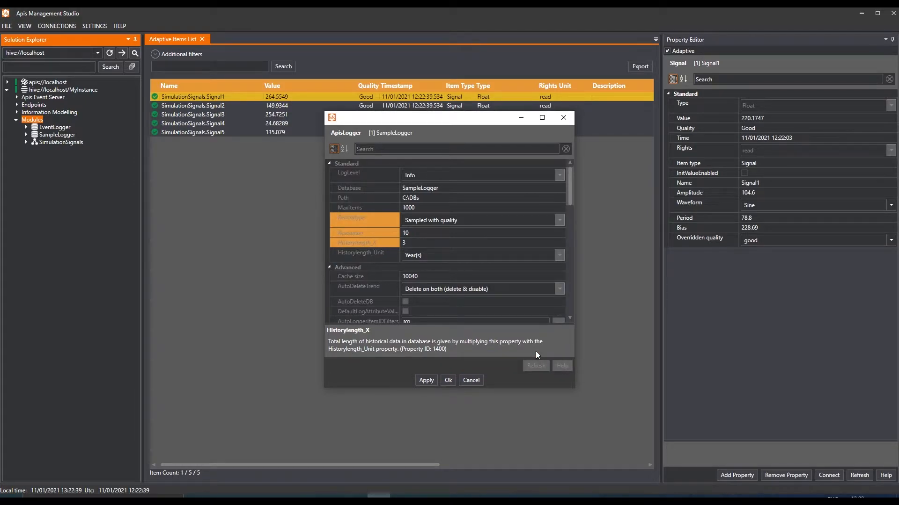
Accept the SampleLogger properties and add the EventLogger and SampleLogger properties to Signal1
left_click(448, 380)
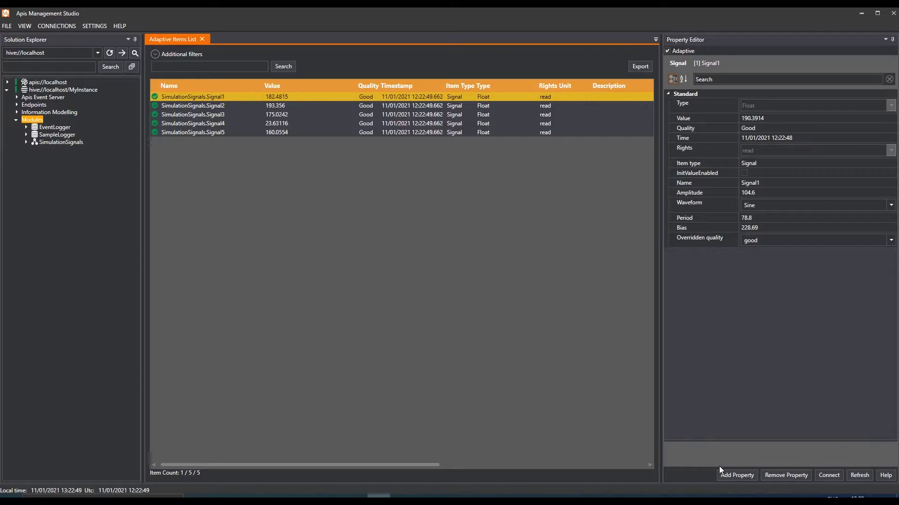
left_click(730, 474)
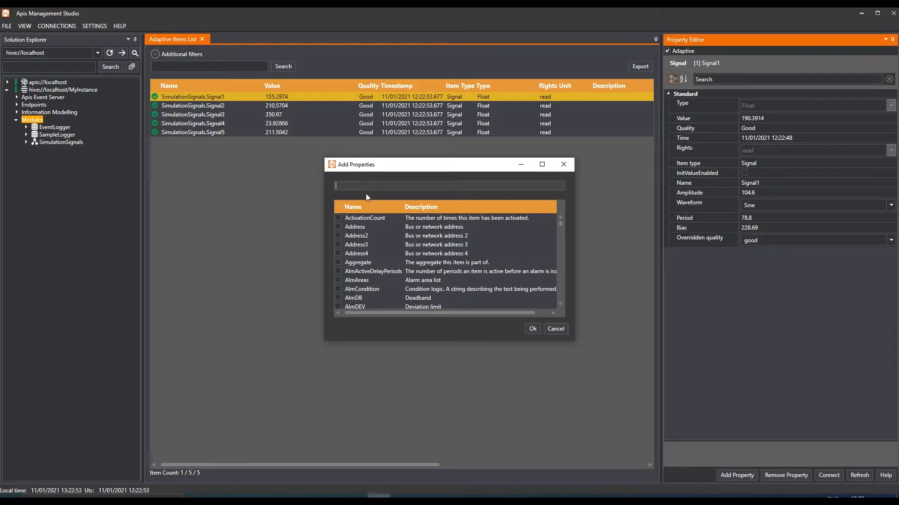
type("log")
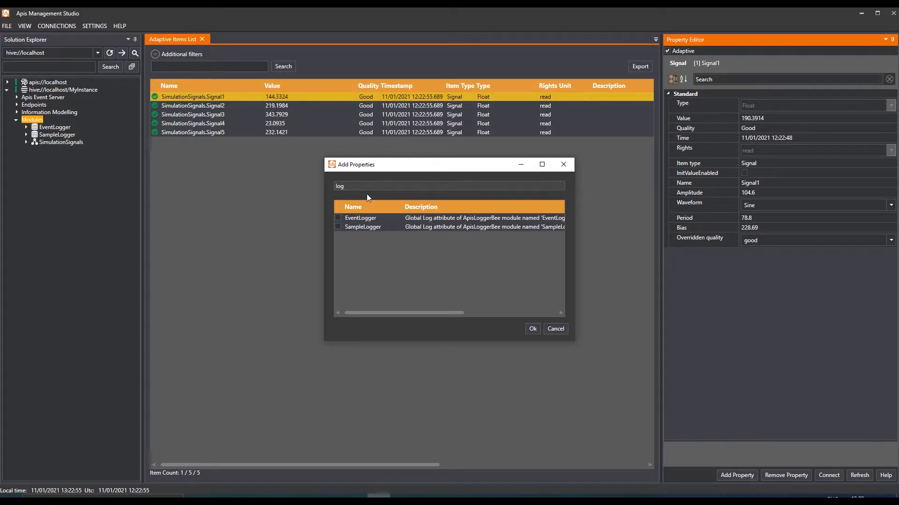
left_click(337, 218)
left_click(338, 226)
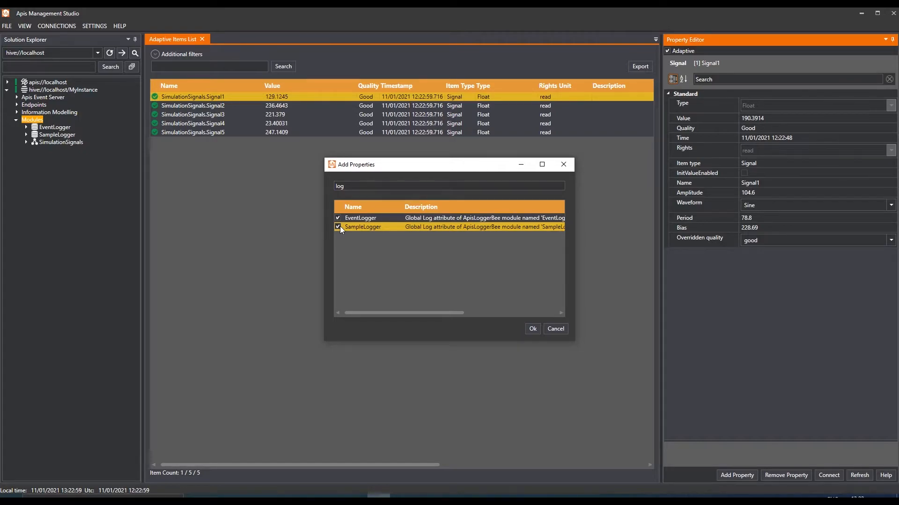
left_click(533, 329)
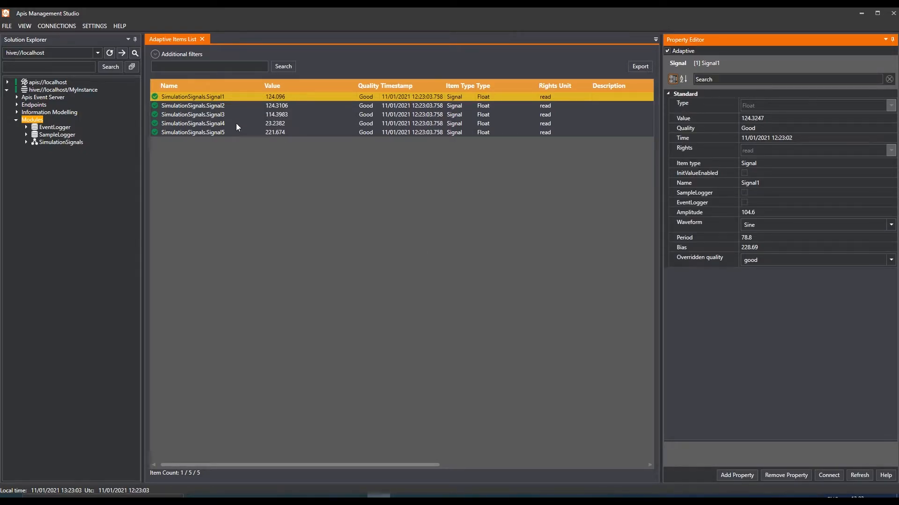
Enable SampleLogger and EventLogger for all five simulation signals, apply the changes, and check Signal5
left_click(217, 131, "shift")
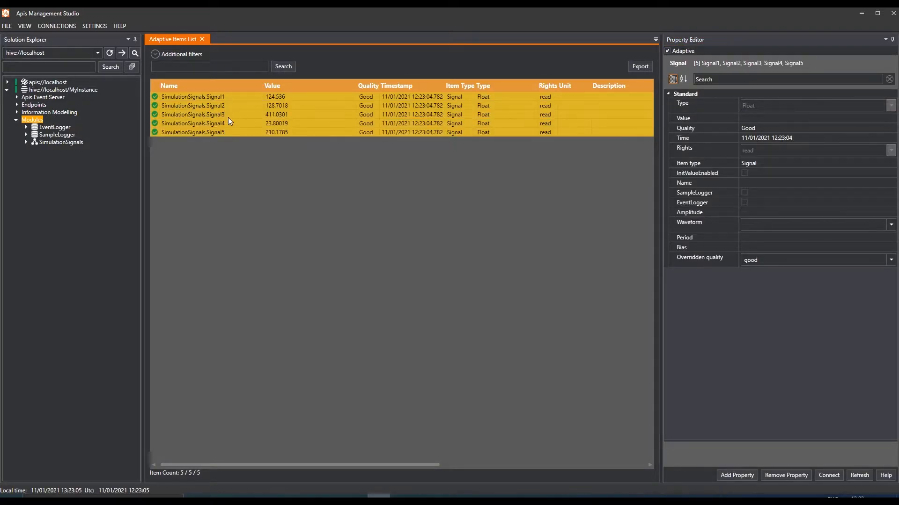
left_click(744, 193)
left_click(745, 201)
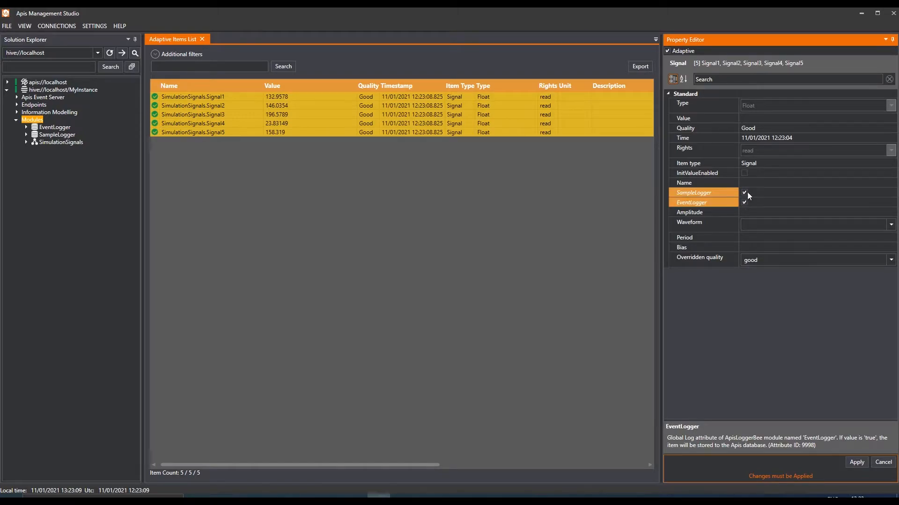
left_click(857, 461)
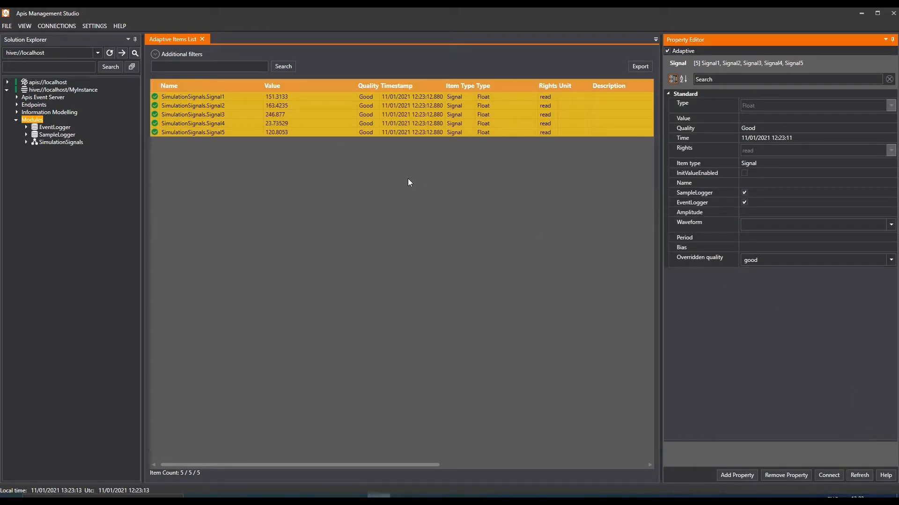
left_click(523, 211)
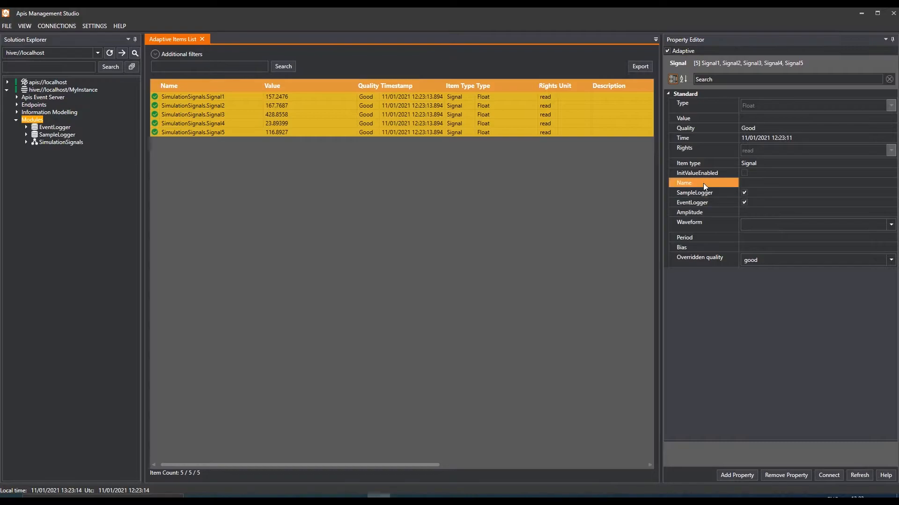
left_click(289, 123)
left_click(276, 131)
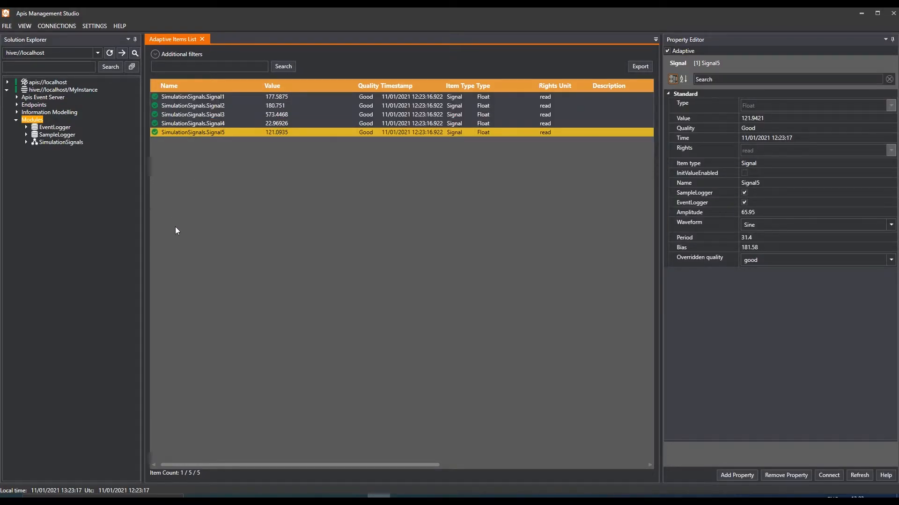
Connect to hs://localhost and expand its EventLogger and SampleLogger databases to list the stored signals
left_click(97, 53)
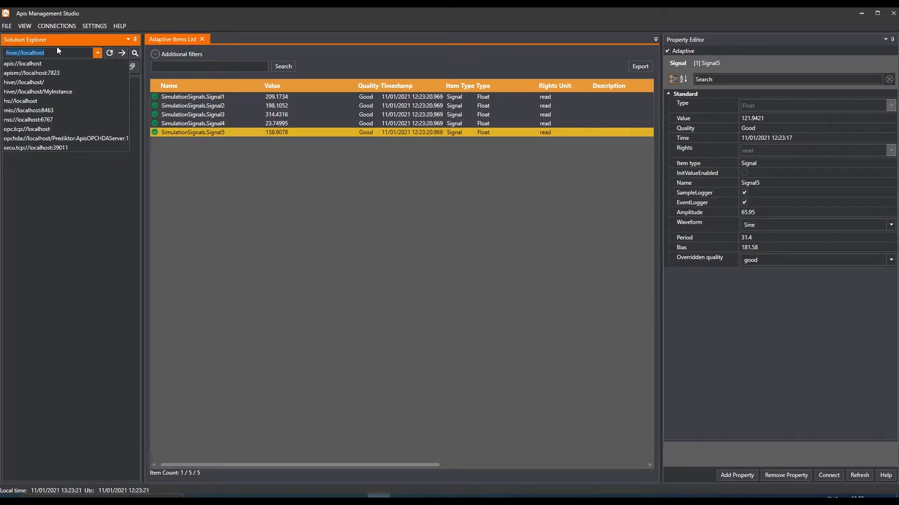
left_click(51, 101)
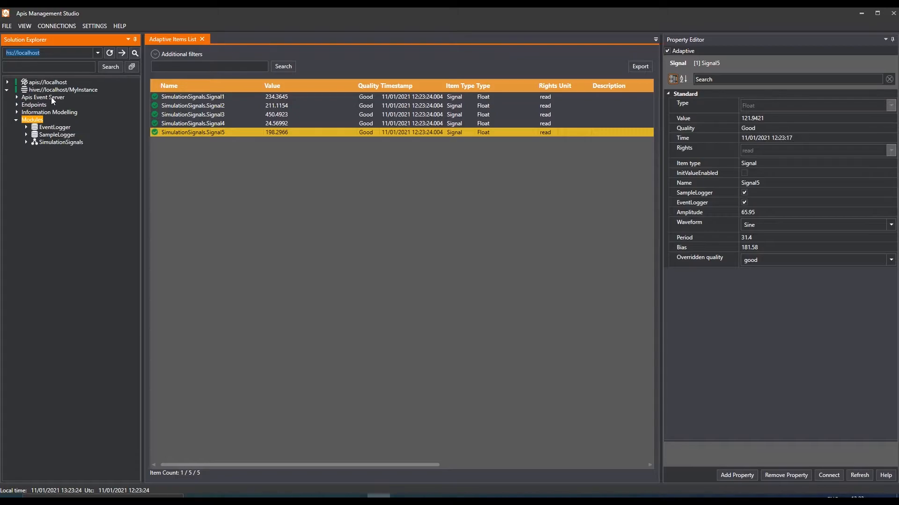
left_click(122, 53)
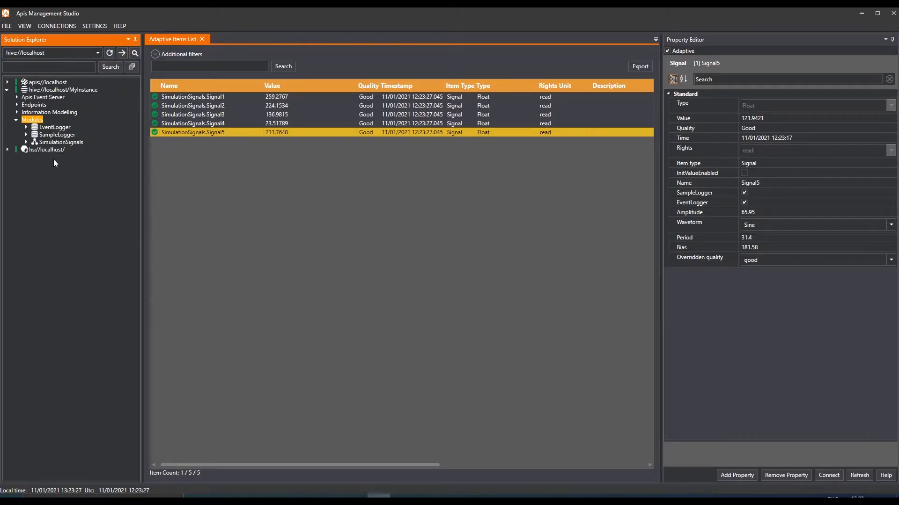
left_click(8, 150)
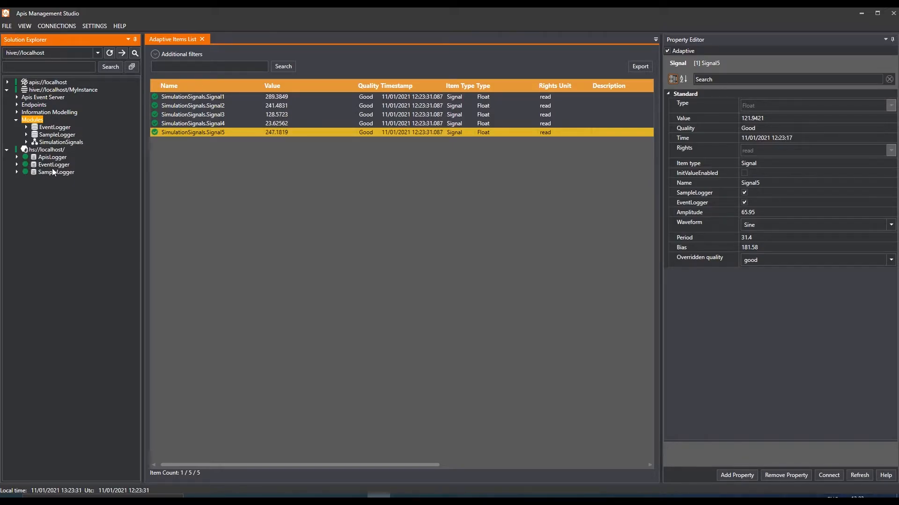
left_click(17, 165)
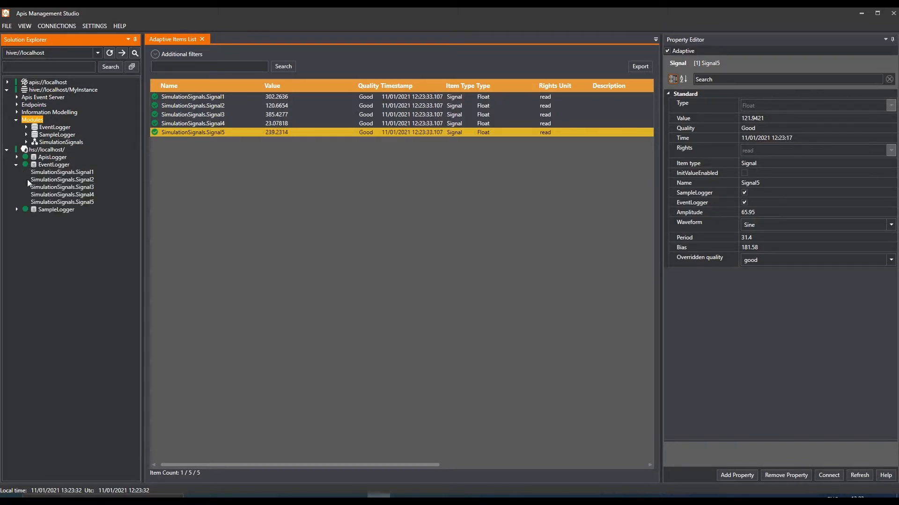
left_click(17, 210)
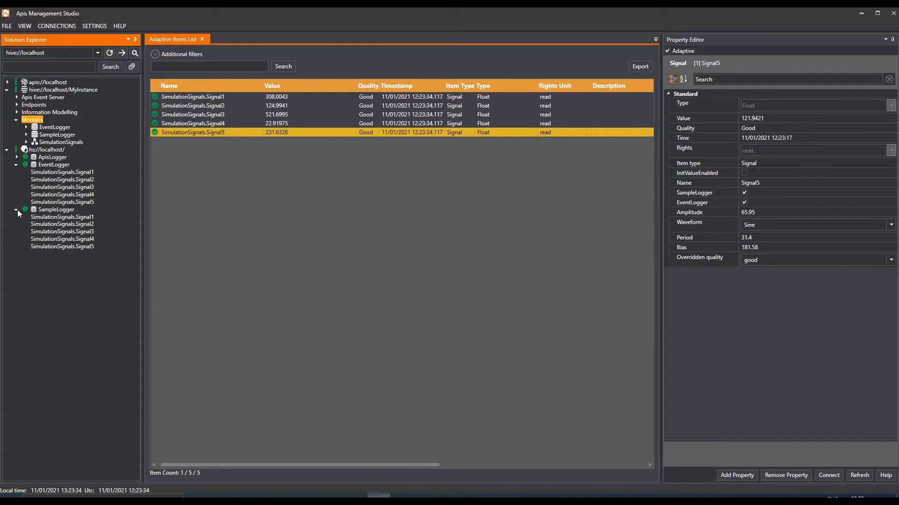
Examine the EventLogger's Signal1 history as a table, combined time table, event list and graph, then close the history explorer
left_click(88, 172)
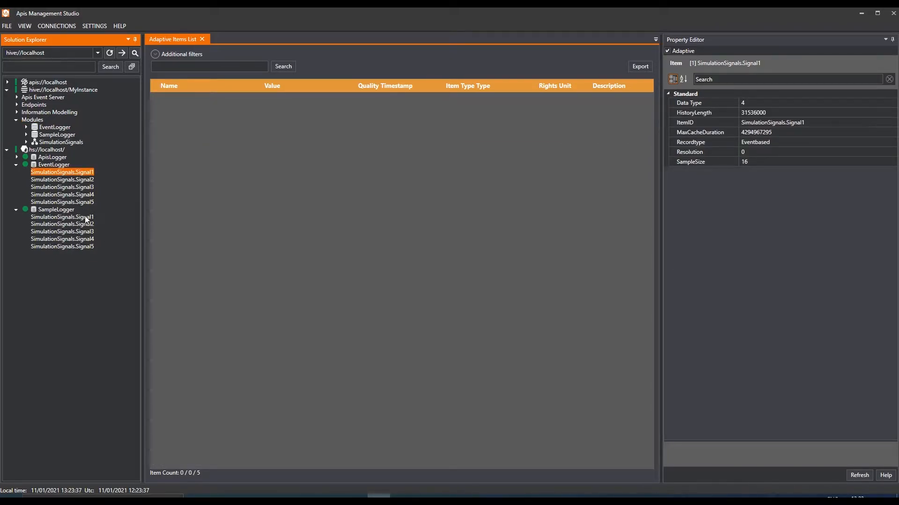
right_click(86, 172)
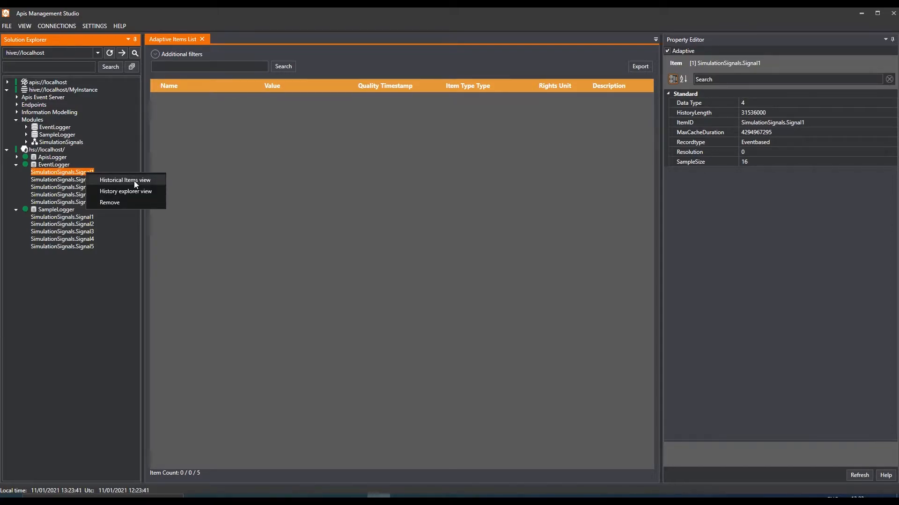
left_click(126, 192)
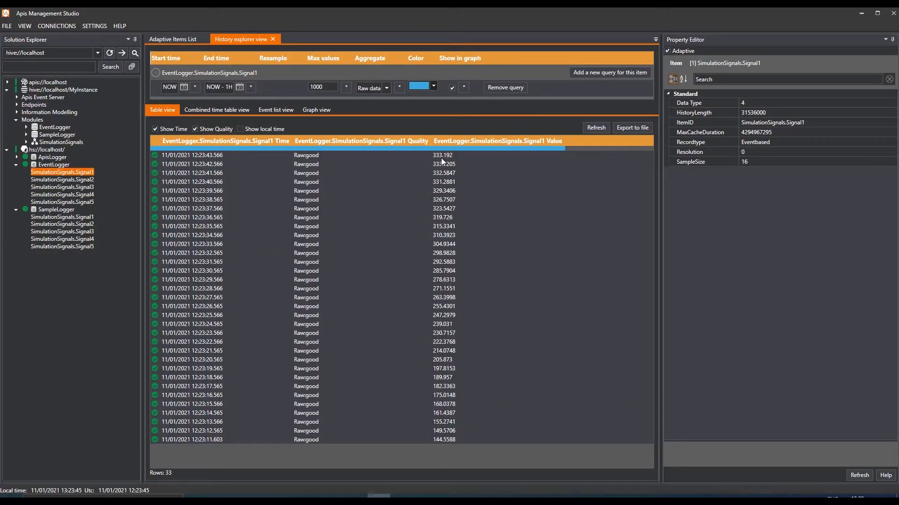
left_click(220, 110)
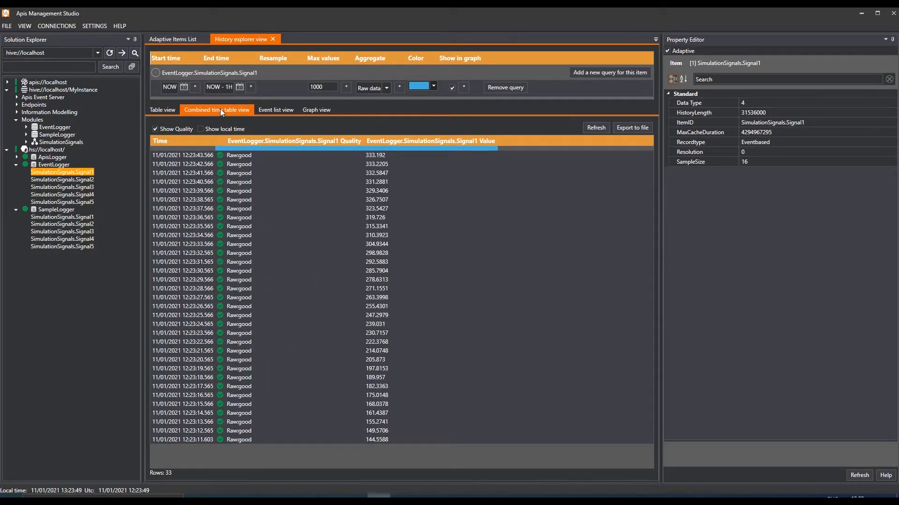
left_click(277, 108)
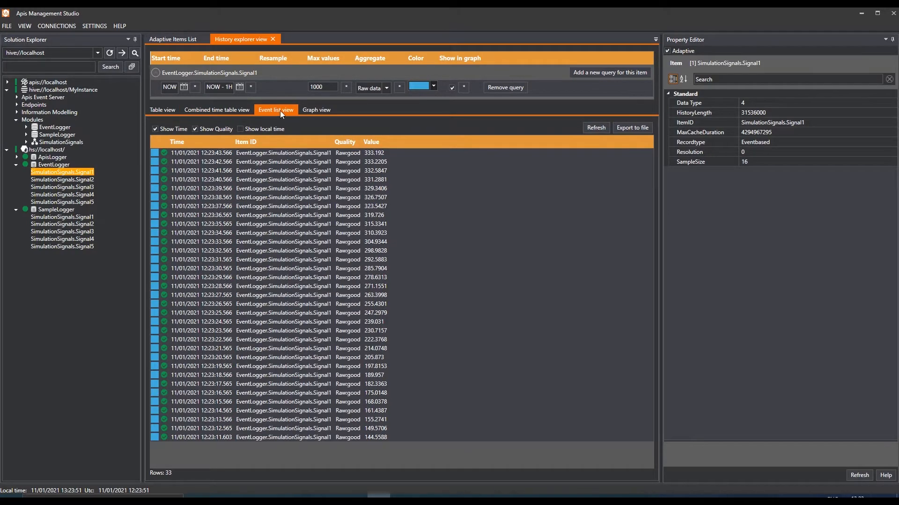
left_click(311, 113)
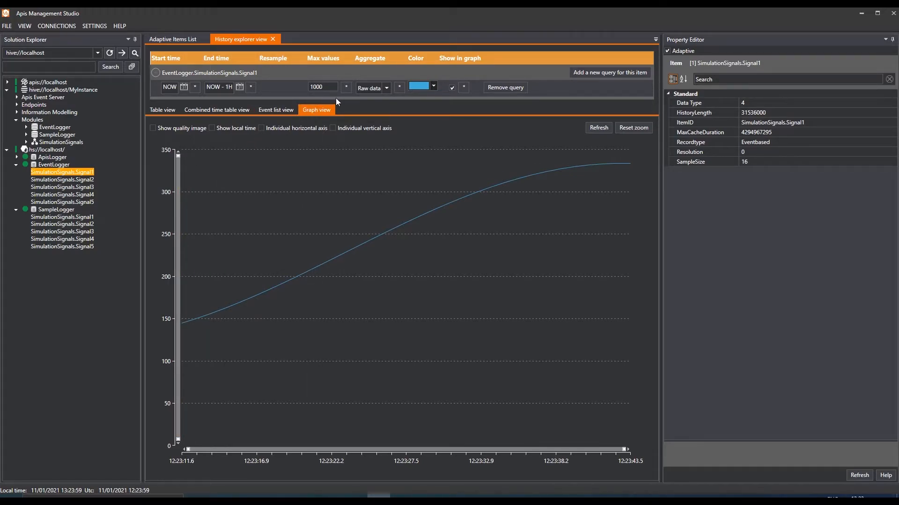
left_click(273, 39)
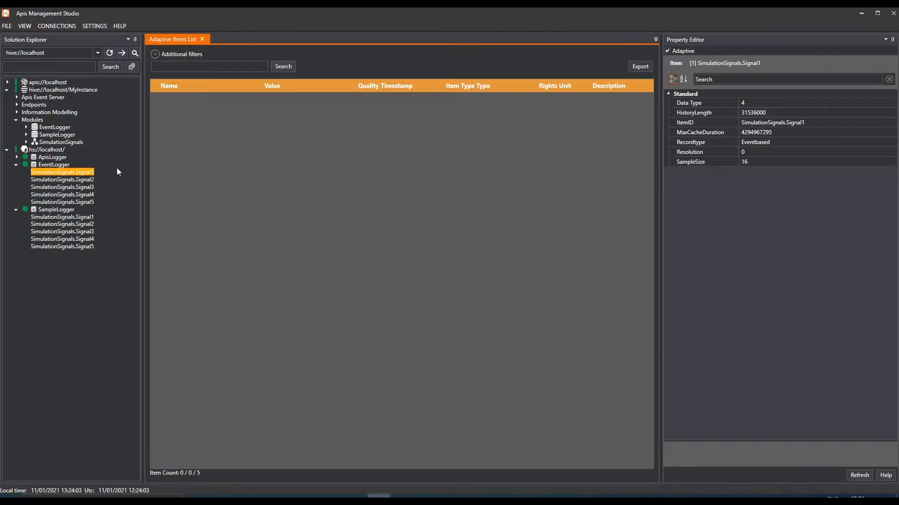
Examine the SampleLogger's Signal1 history as a table and a graph, then close the history explorer
left_click(76, 224)
left_click(79, 217)
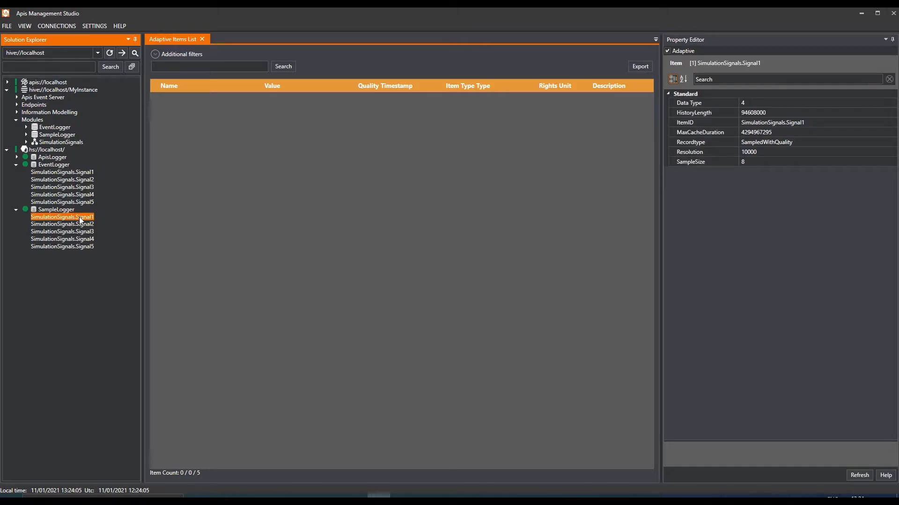
right_click(79, 217)
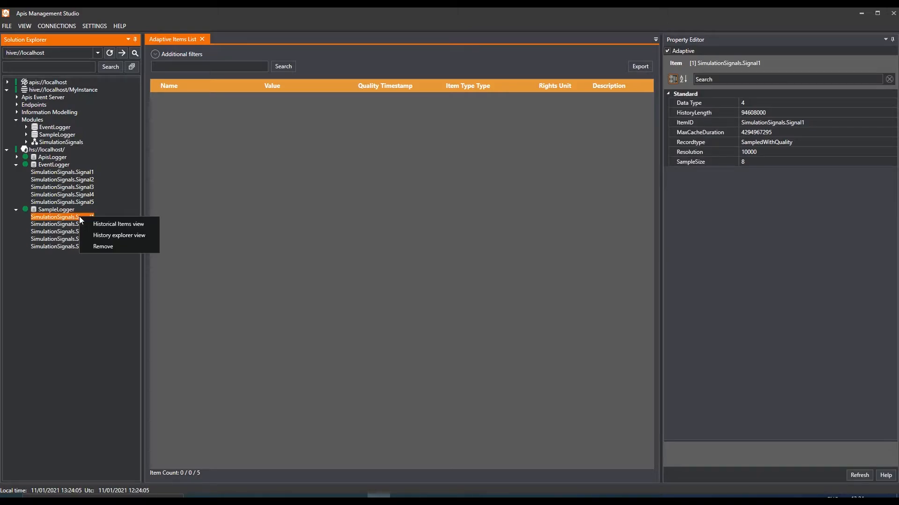
left_click(119, 233)
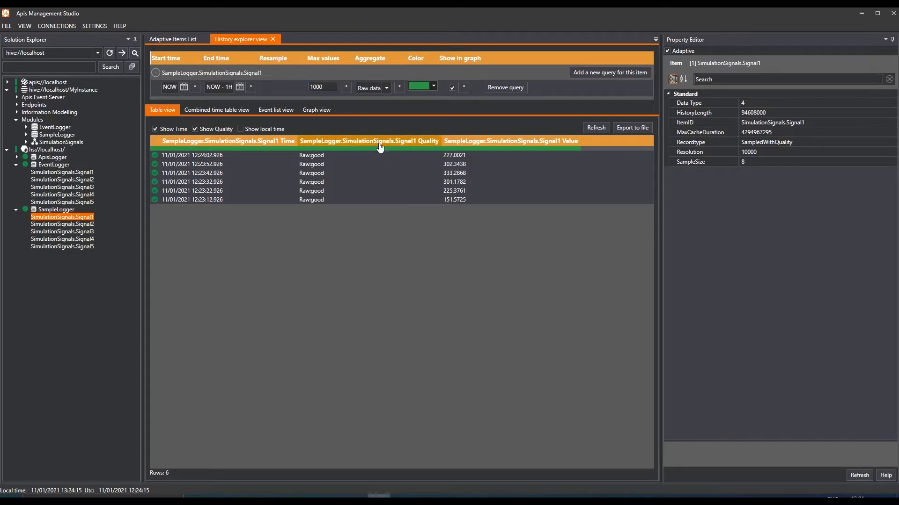
left_click(314, 111)
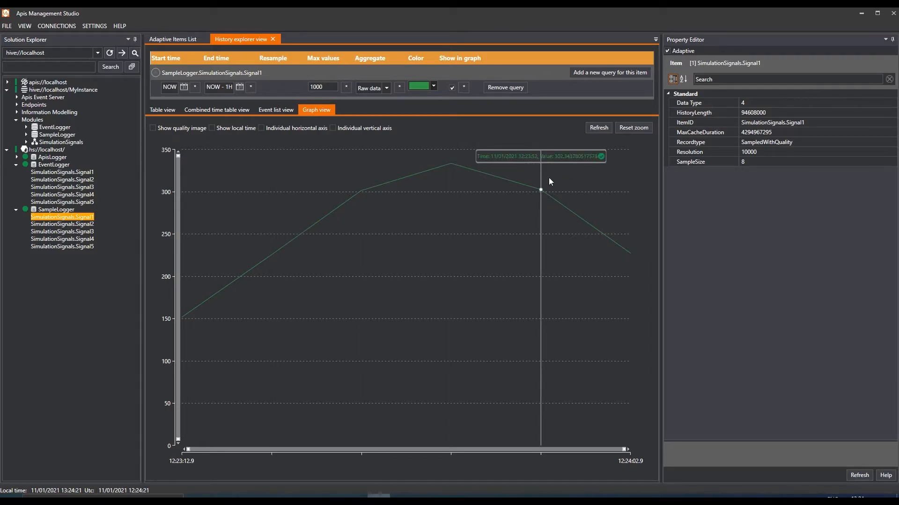
left_click(272, 39)
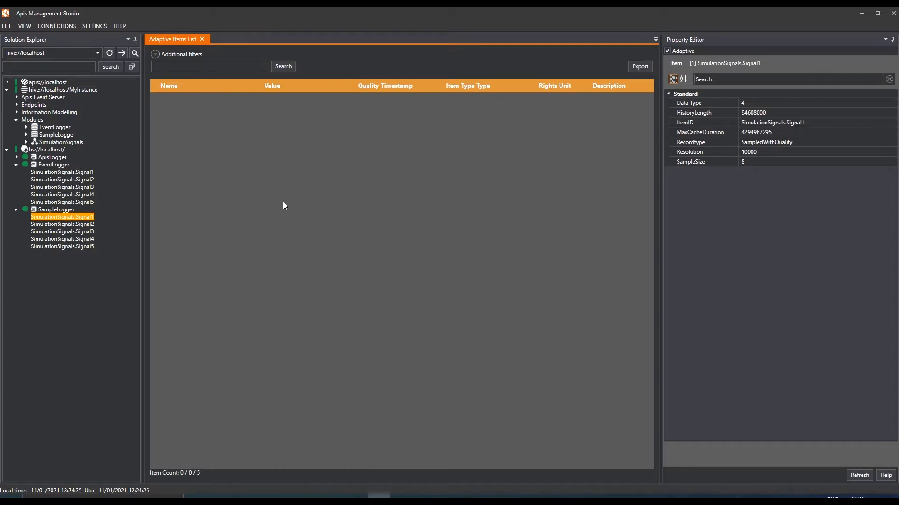
Disconnect the hs://localhost connection and confirm
right_click(50, 150)
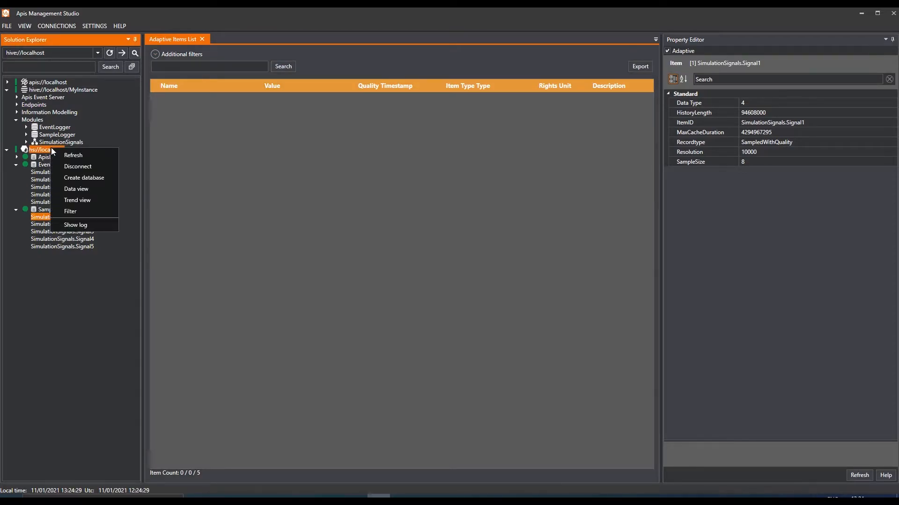
left_click(88, 170)
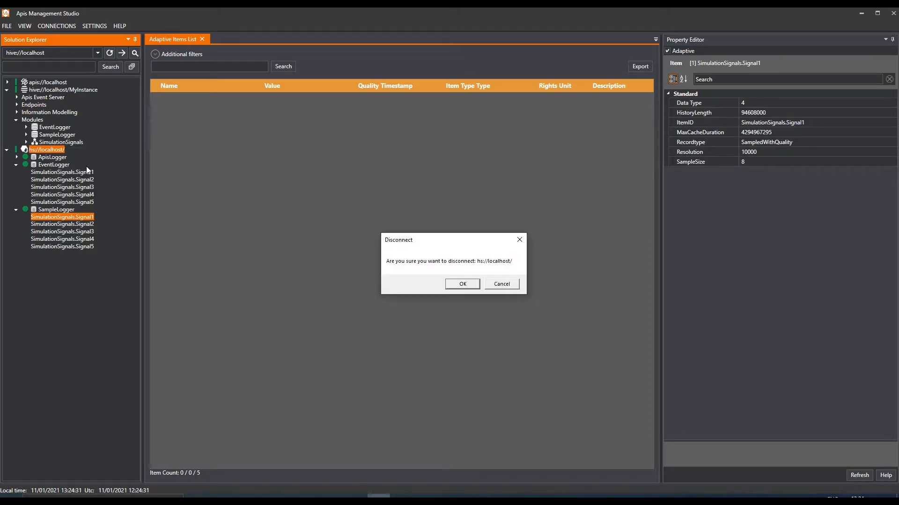
left_click(459, 285)
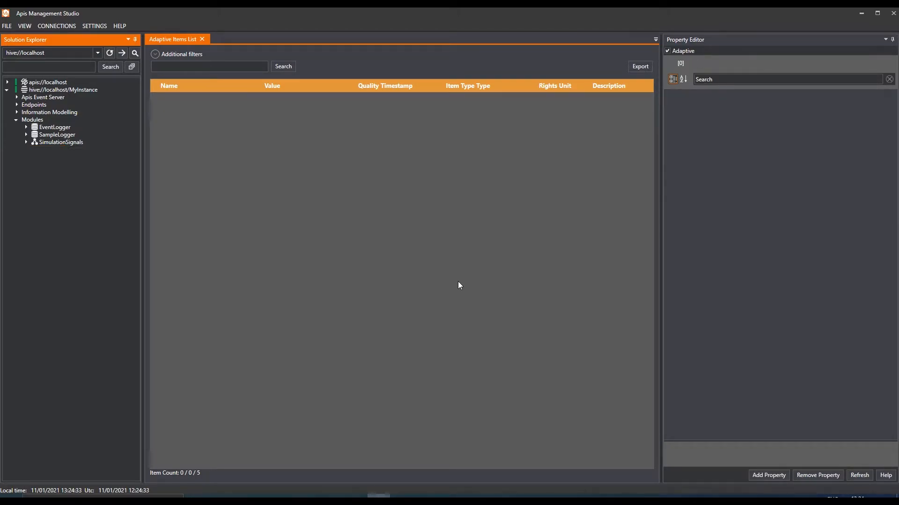
Add an ApisOpcUa connect module named OpcUa to the MyInstance modules, using ApisNativeStorage
right_click(39, 120)
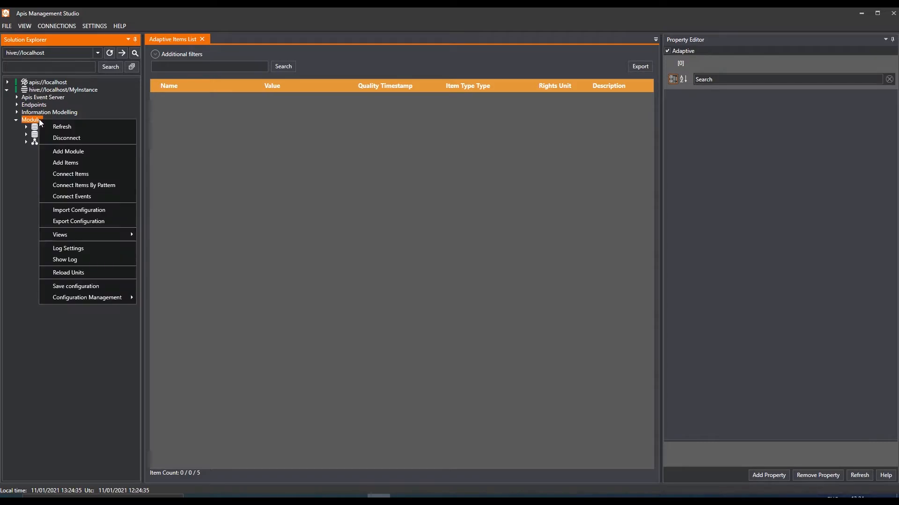
left_click(77, 151)
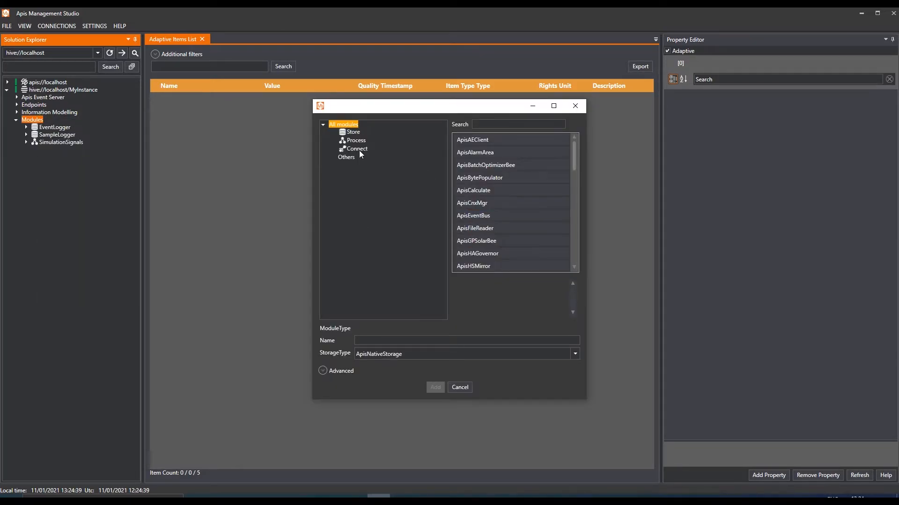
left_click(359, 150)
left_click(473, 266)
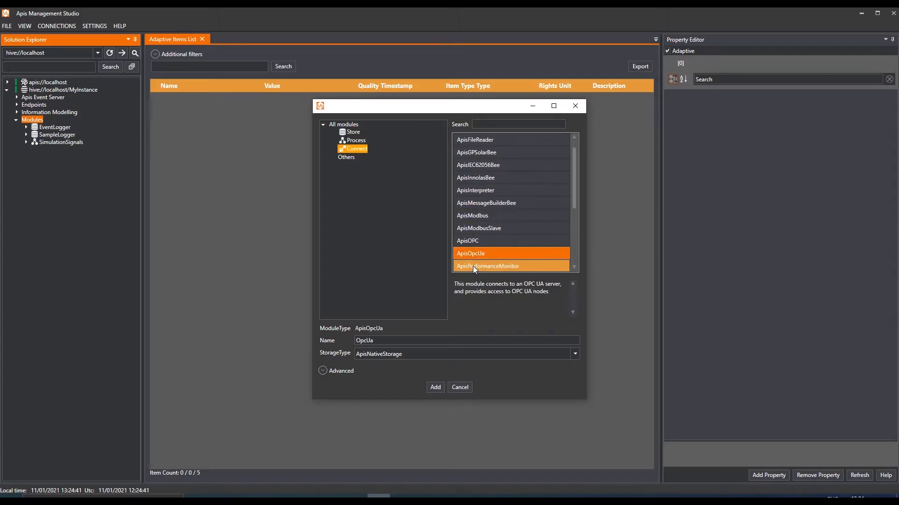
left_click(435, 387)
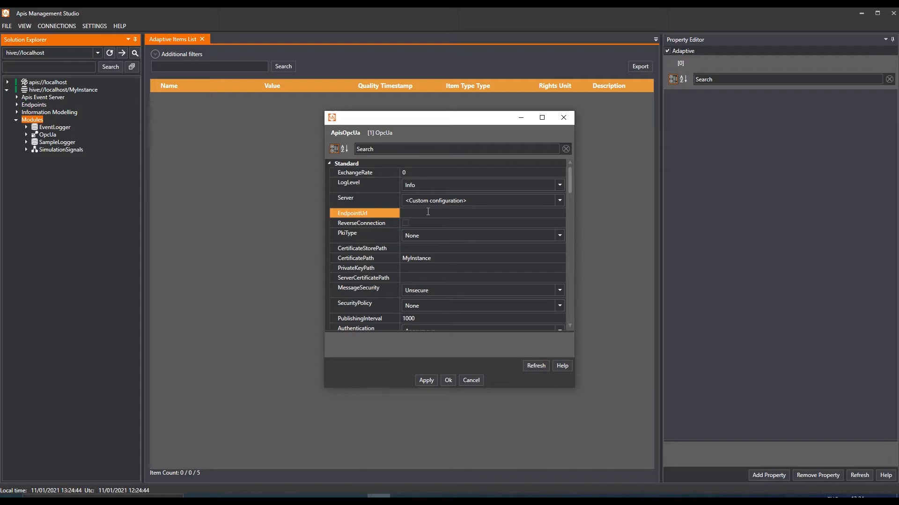
Set the OpcUa module's EndpointUrl to opc.tcp://localhost:4850, apply the change and close its properties
left_click(428, 212)
type("opc.tcp")
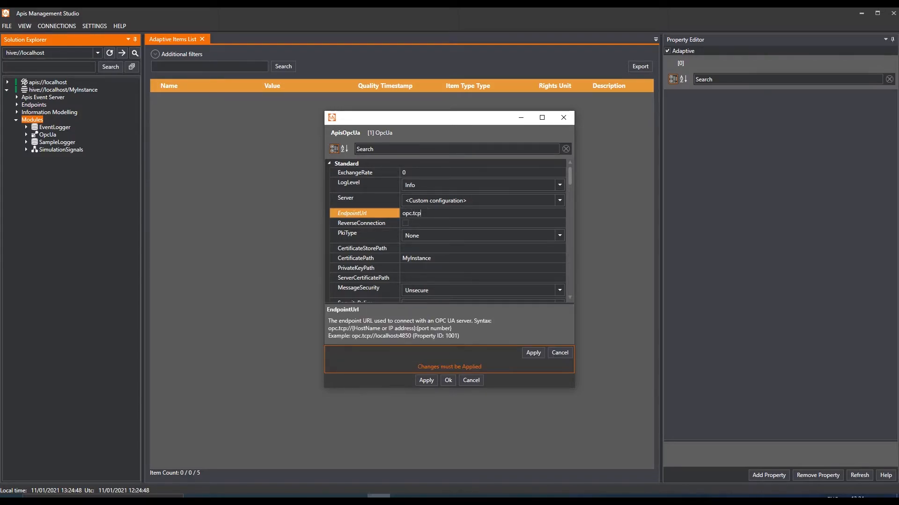
type("://localhost:4850")
left_click(530, 356)
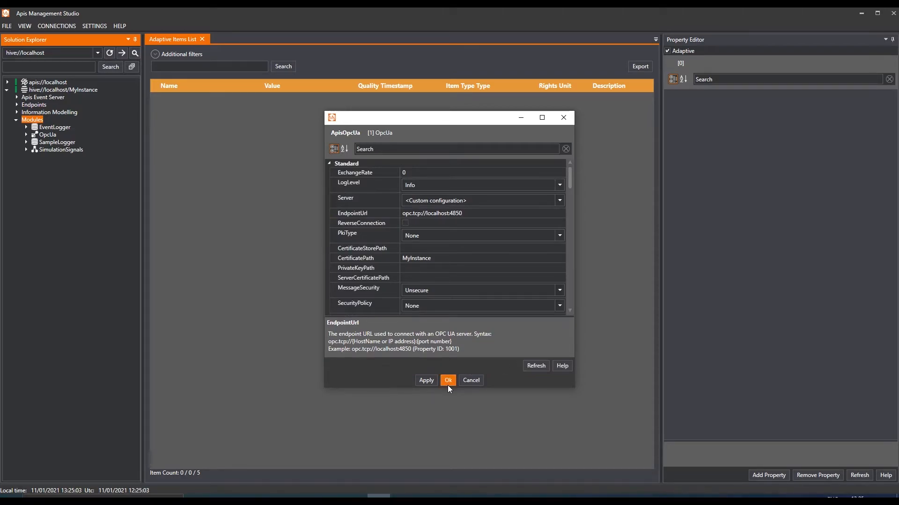
left_click(447, 384)
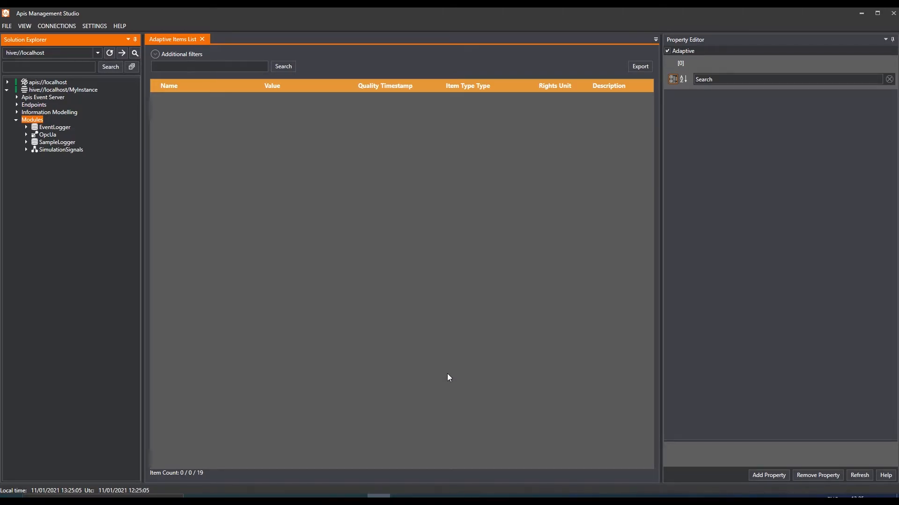
Add Signal1 from the server's ApisHive > ApisWorker branch to the OpcUa module as an OPC Item, and select the new item
left_click(54, 135)
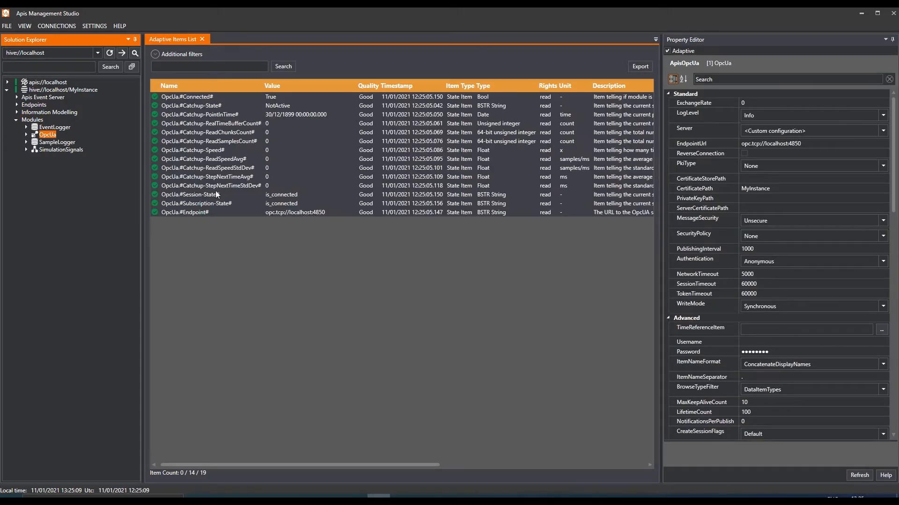
right_click(50, 135)
mouse_move(113, 146)
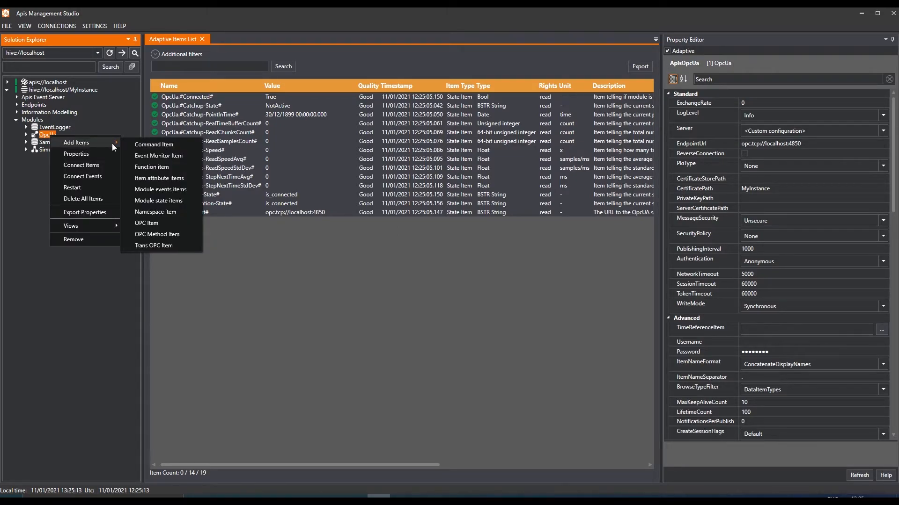
left_click(150, 221)
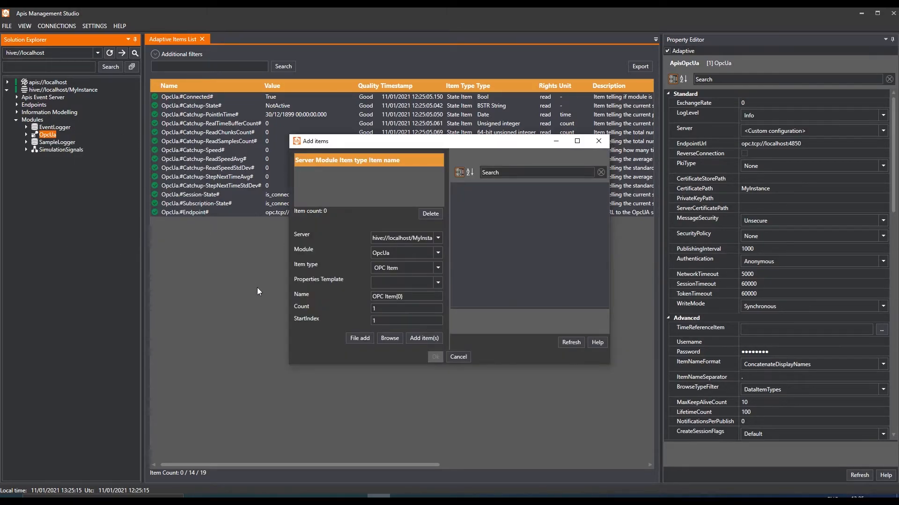
left_click(392, 338)
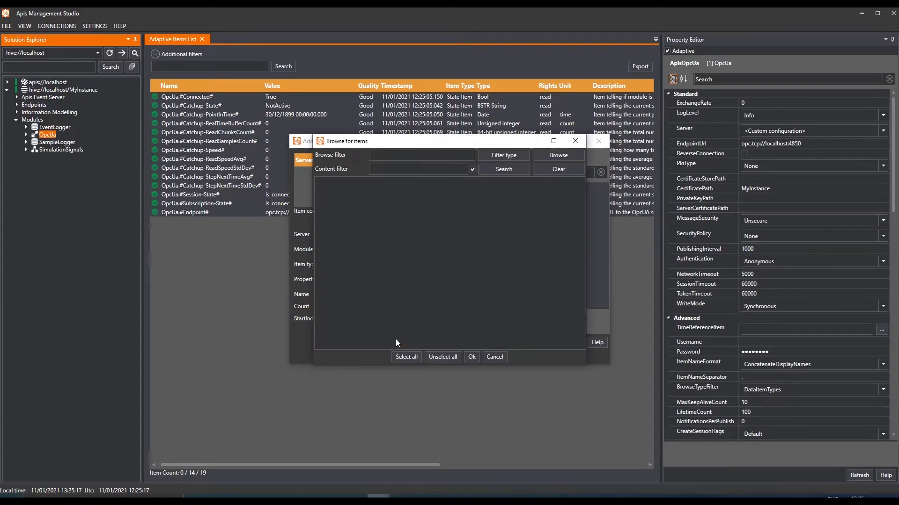
left_click(560, 155)
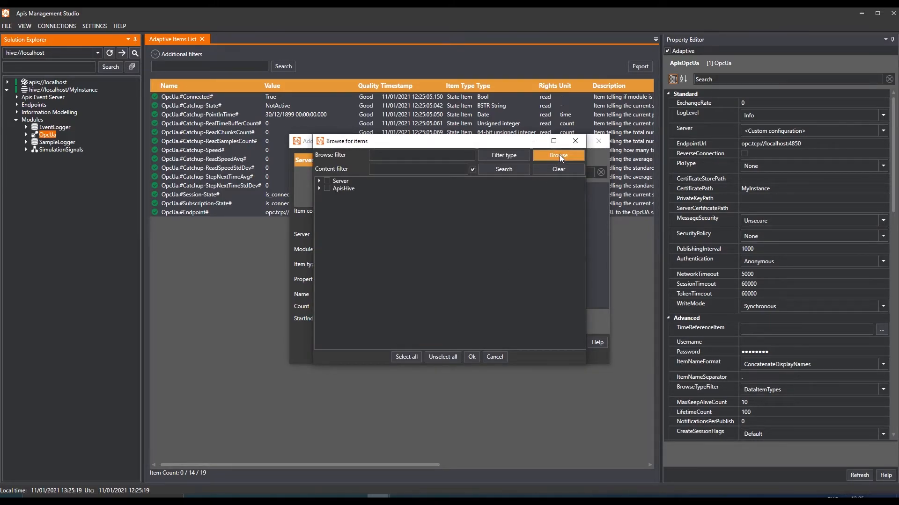
left_click(319, 189)
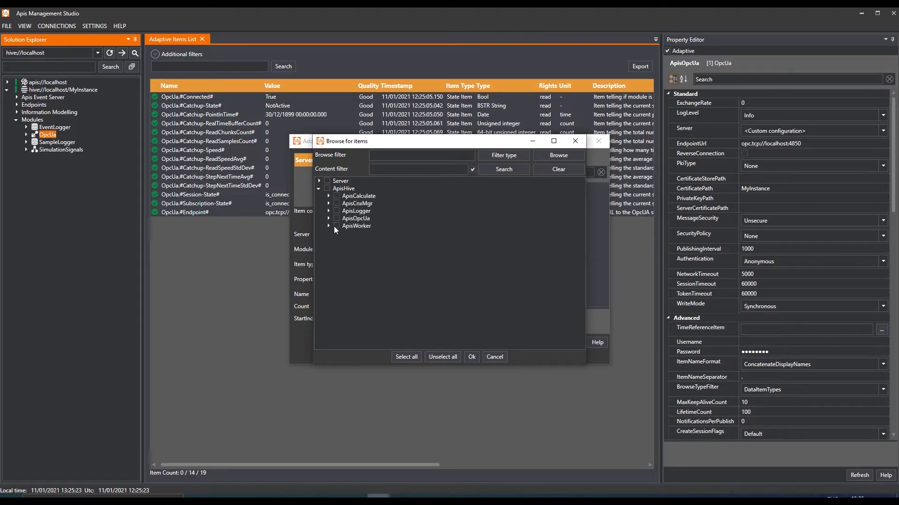
left_click(329, 226)
left_click(346, 233)
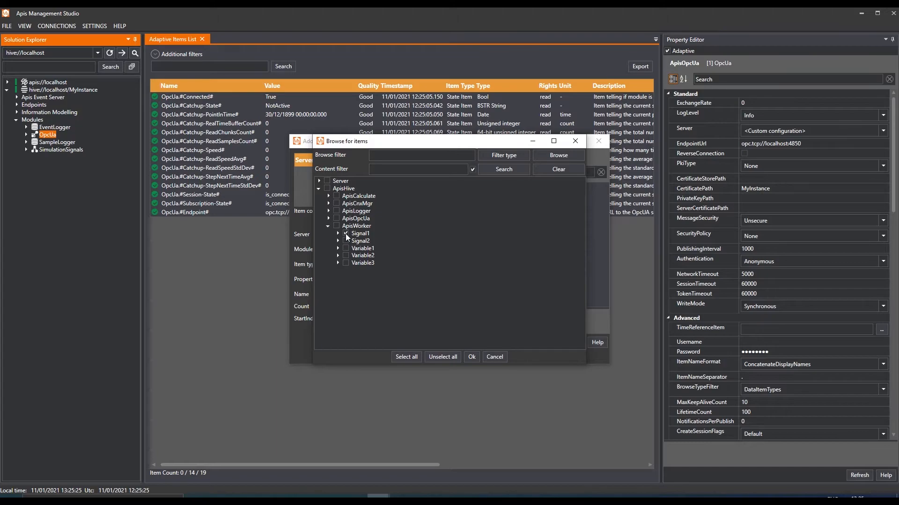
left_click(472, 358)
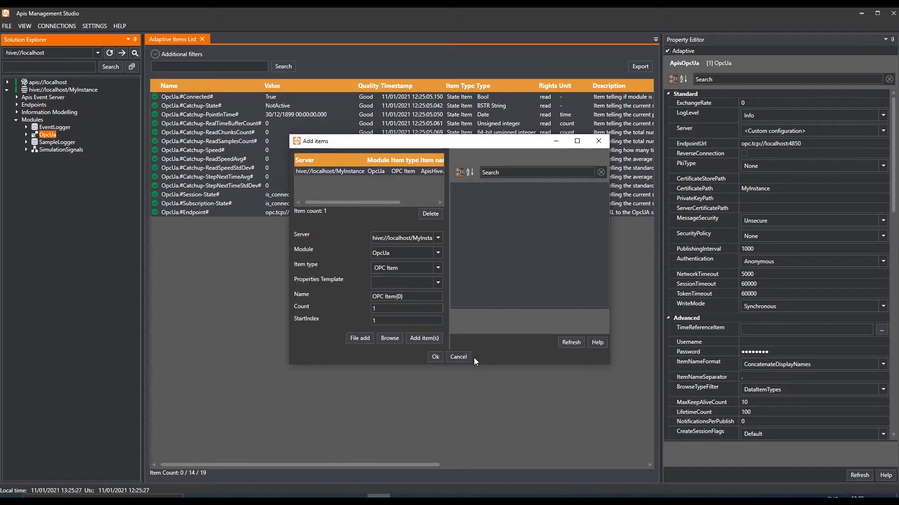
left_click(434, 356)
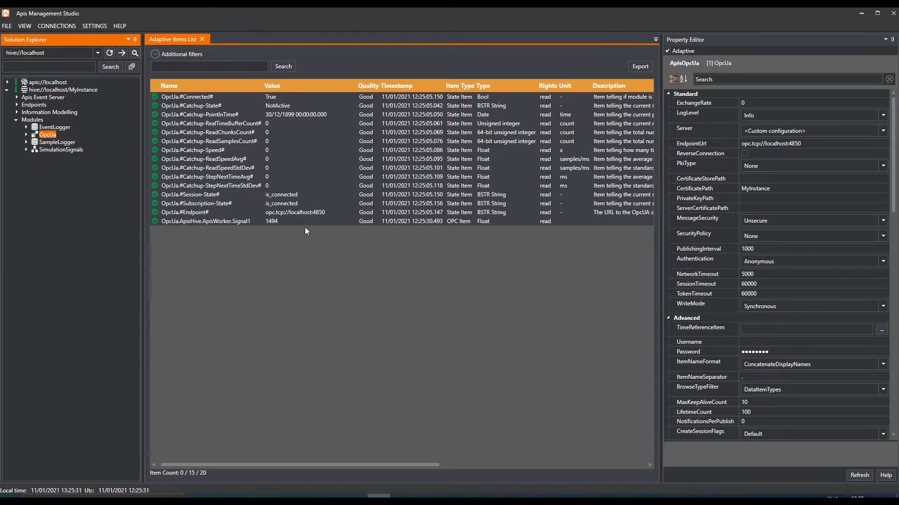
left_click(280, 221)
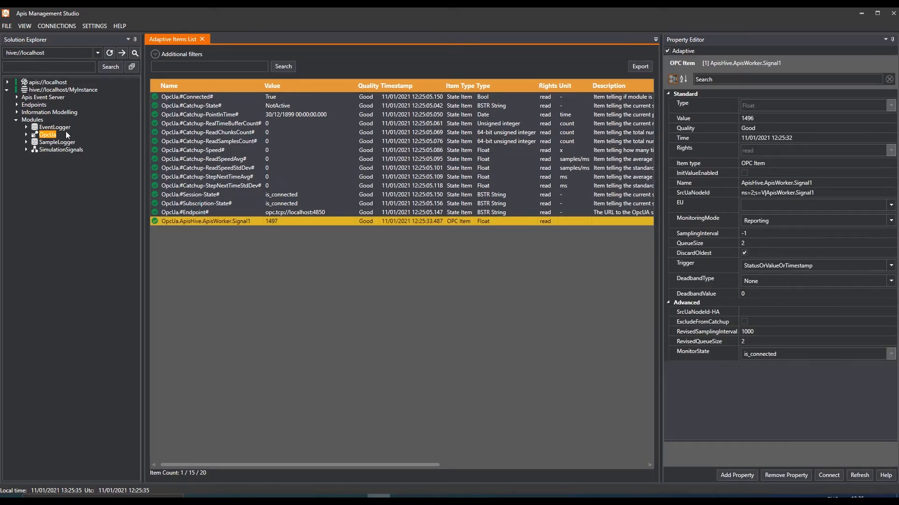
Add an ApisLogger store module named OpcUALogger to the MyInstance modules
right_click(38, 120)
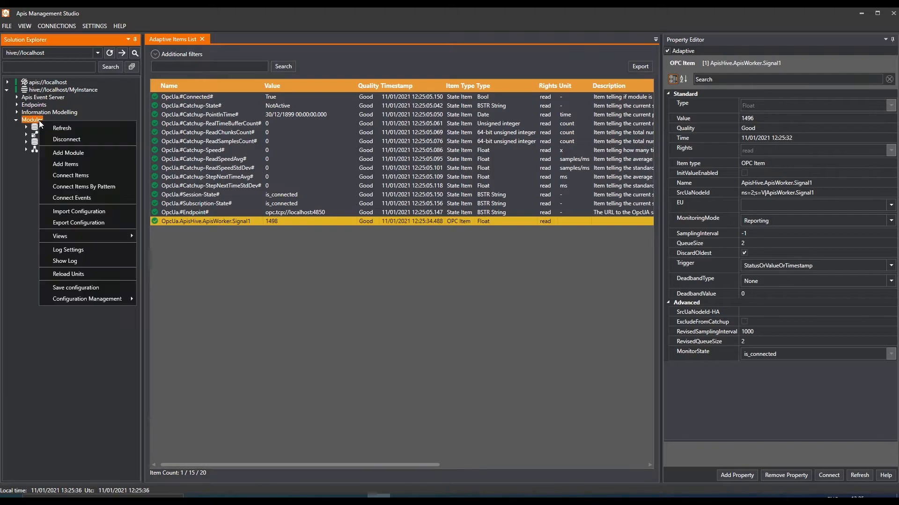
left_click(80, 152)
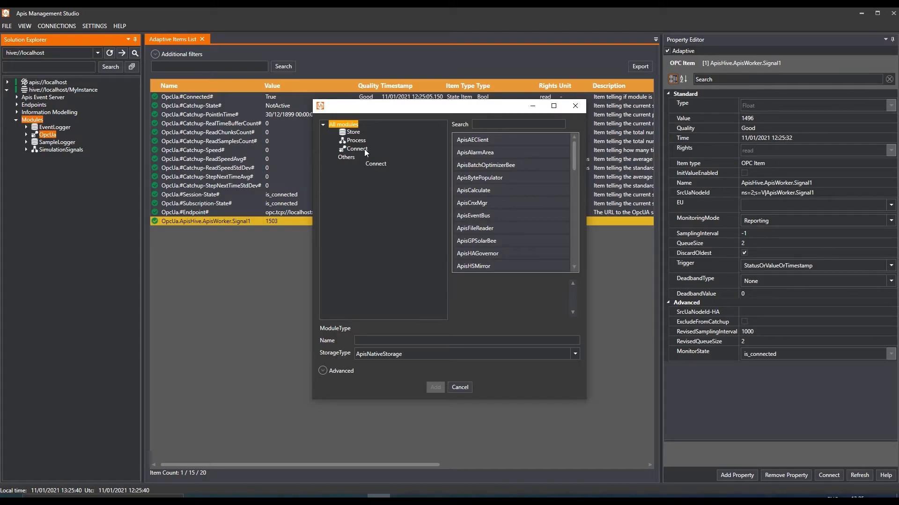
left_click(354, 133)
left_click(473, 140)
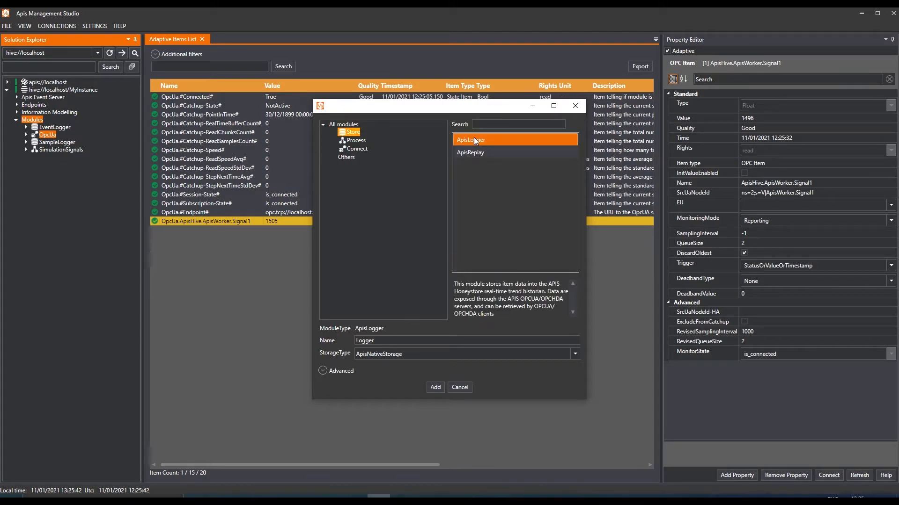
left_click(364, 344)
type("OpcUA")
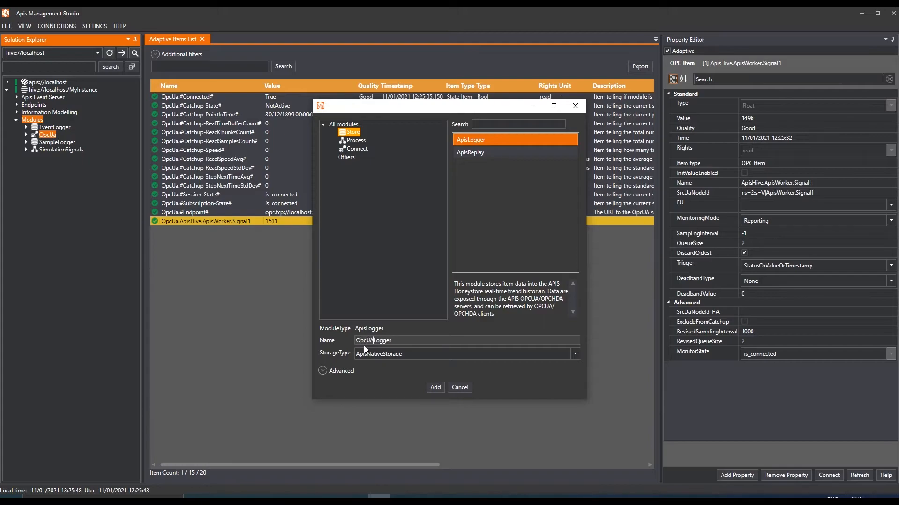
left_click(435, 387)
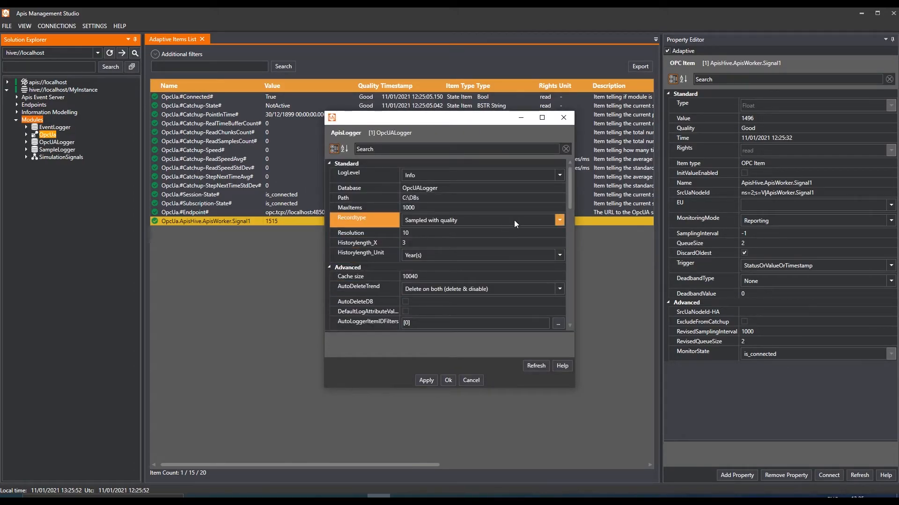
Configure OpcUALogger with record type Eventbased with quality, resolution 0 and a history length of 6 months, and apply the changes
left_click(513, 220)
left_click(434, 248)
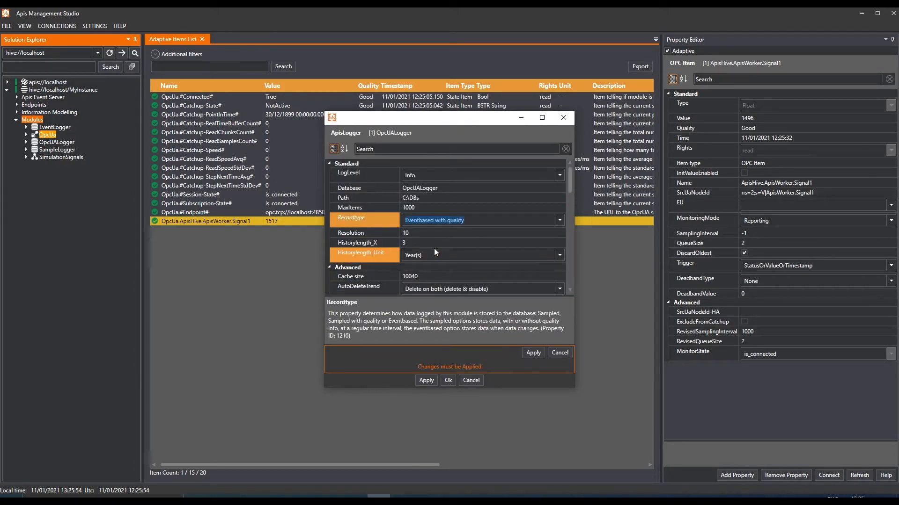
key("Tab")
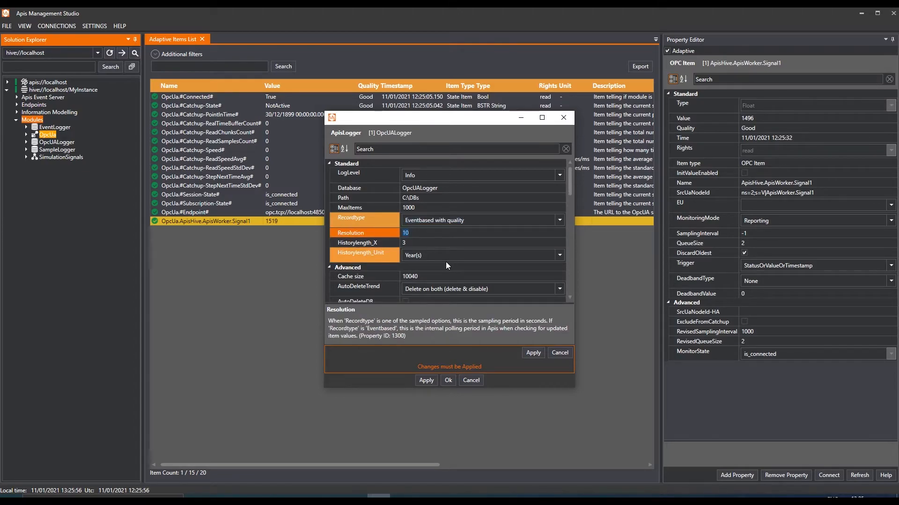
type("0")
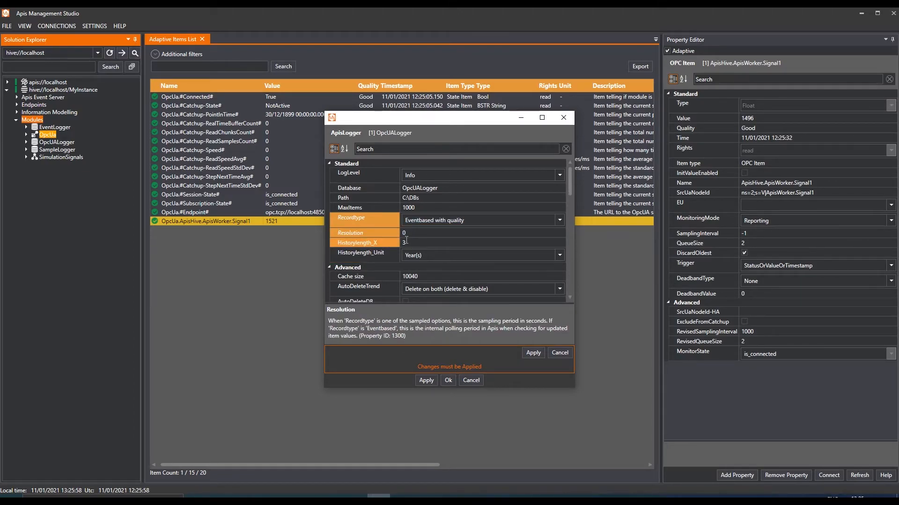
key("Tab")
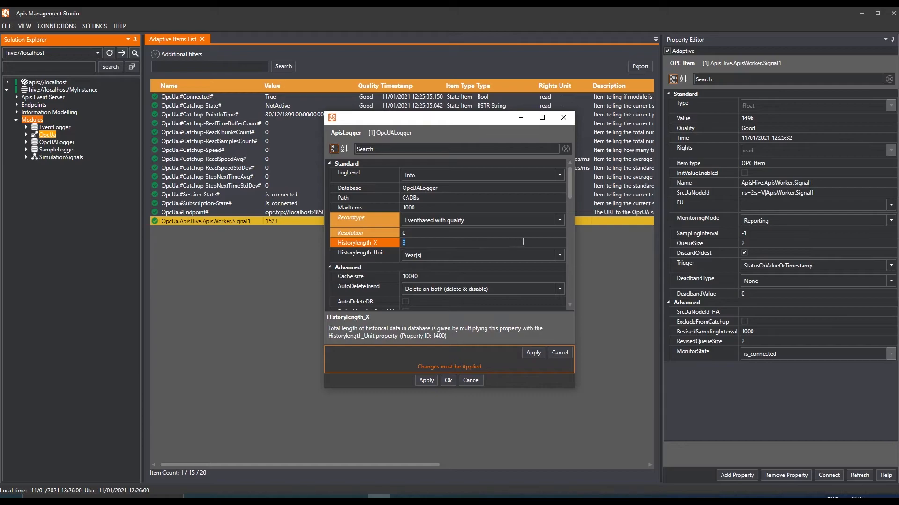
type("6")
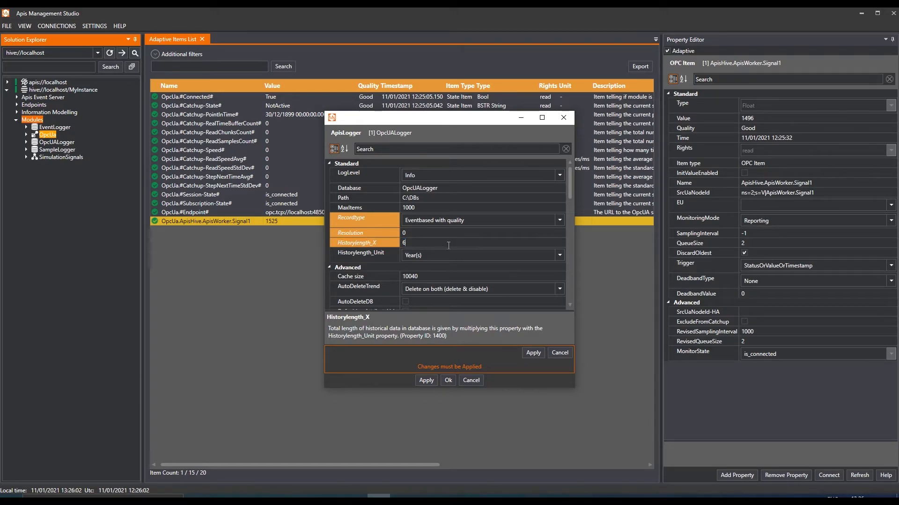
left_click(558, 256)
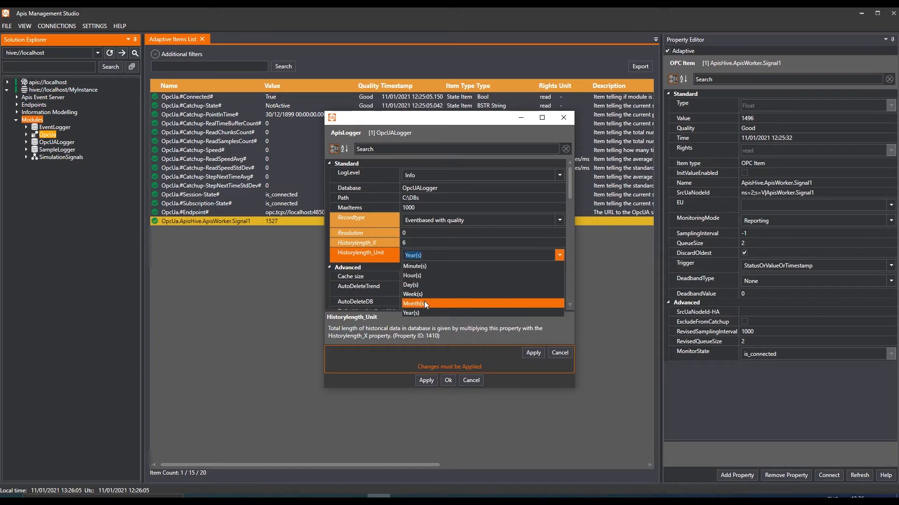
left_click(420, 302)
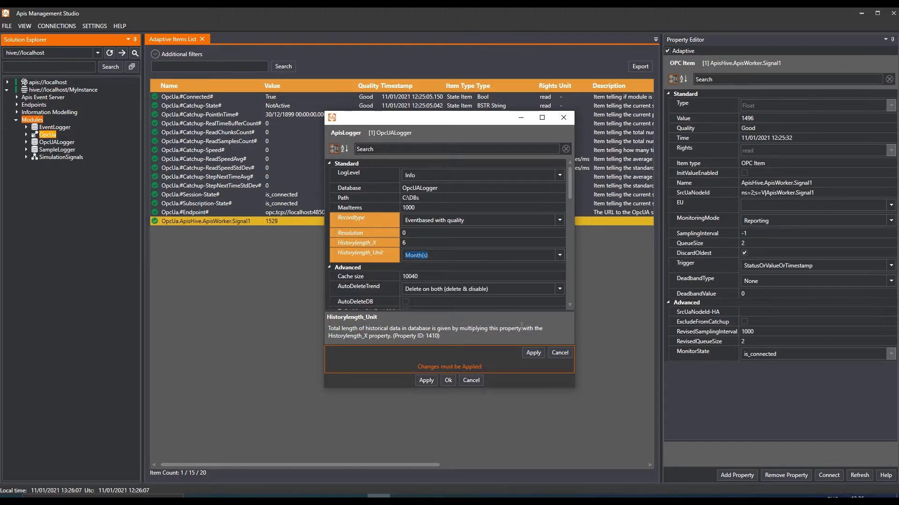
left_click(530, 355)
Set OpcUALogger's AutoDeleteTrend to Never delete from database, apply it and close the module properties
left_click(502, 288)
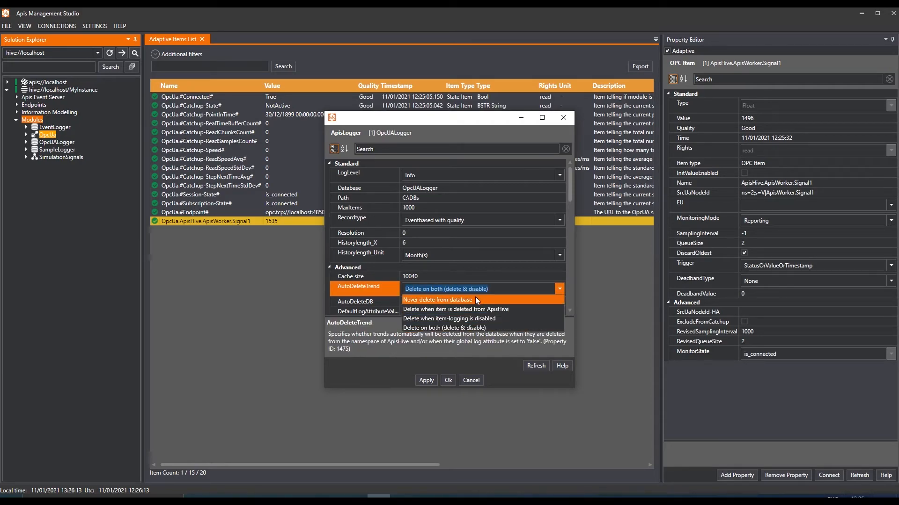
left_click(444, 300)
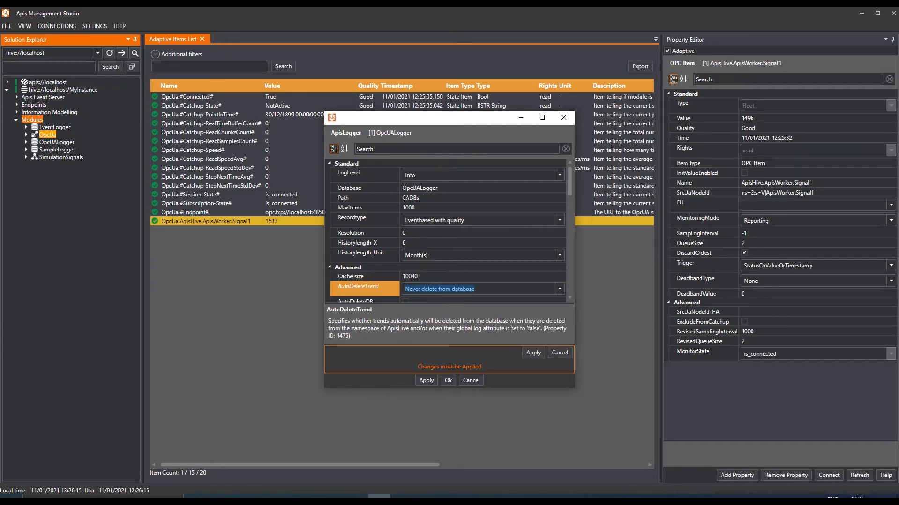
left_click(532, 352)
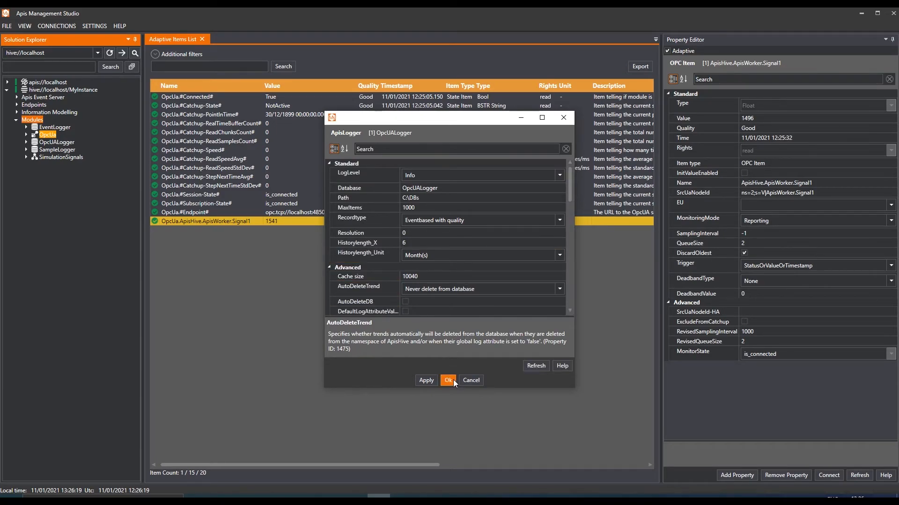
left_click(453, 380)
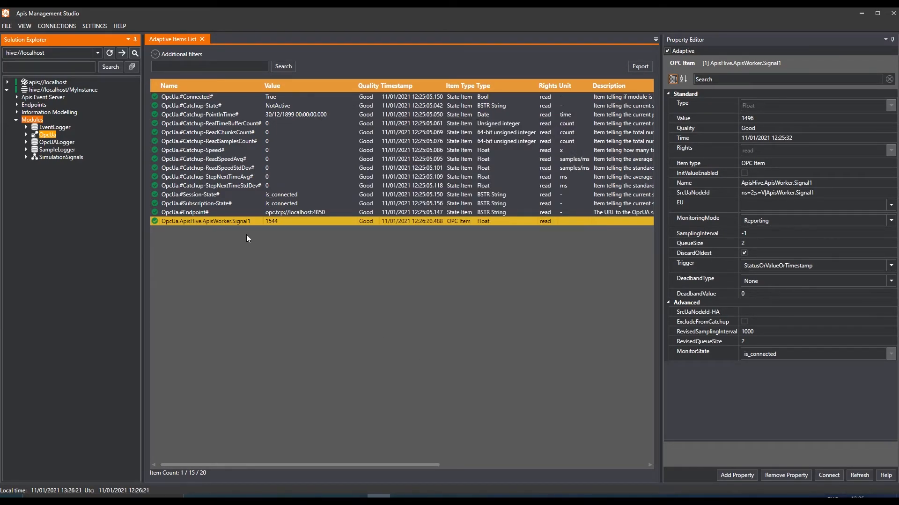
Add the OpcUALogger property to the OpcUa module's ApisHive.ApisWorker.Signal1 item, filtering the available properties by "log"
right_click(239, 220)
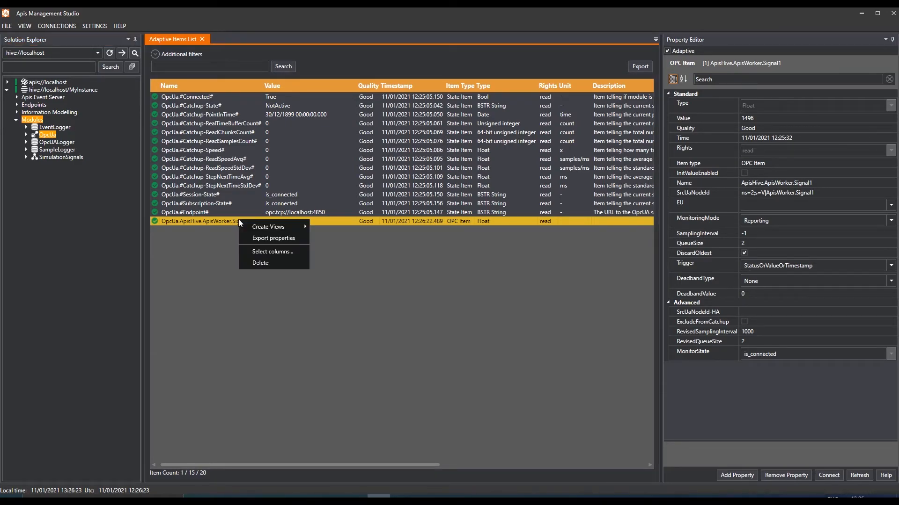
left_click(214, 223)
left_click(218, 204)
left_click(214, 221)
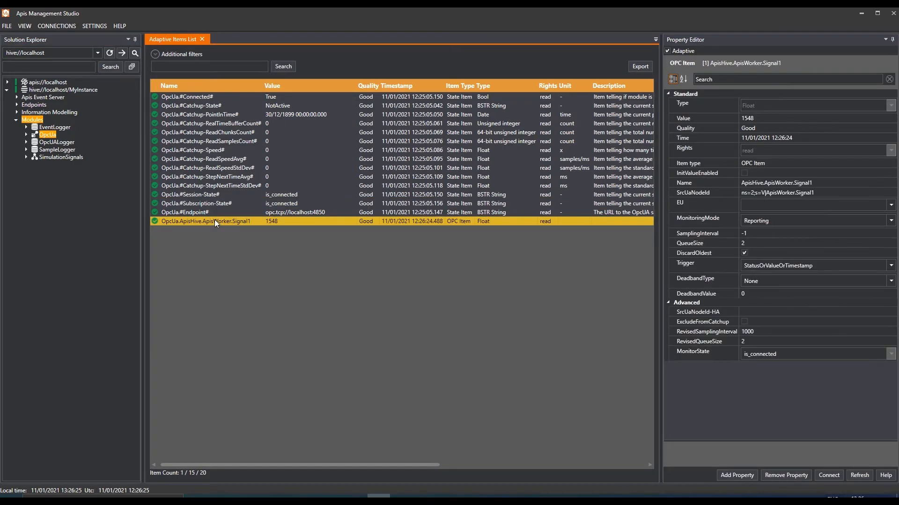
left_click(743, 478)
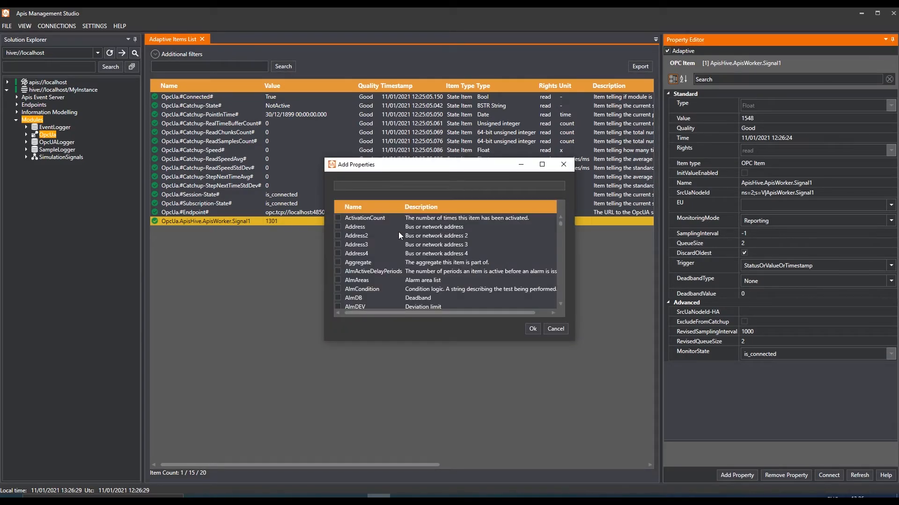
type("log")
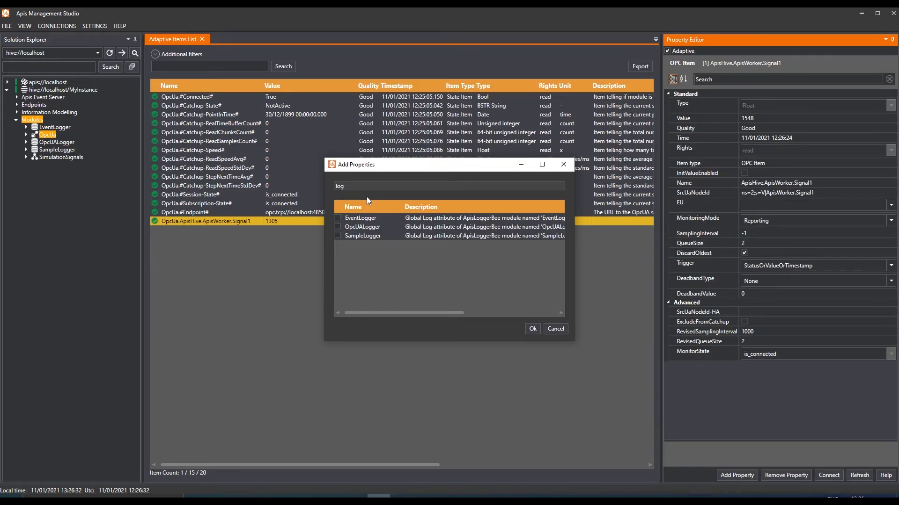
left_click(339, 226)
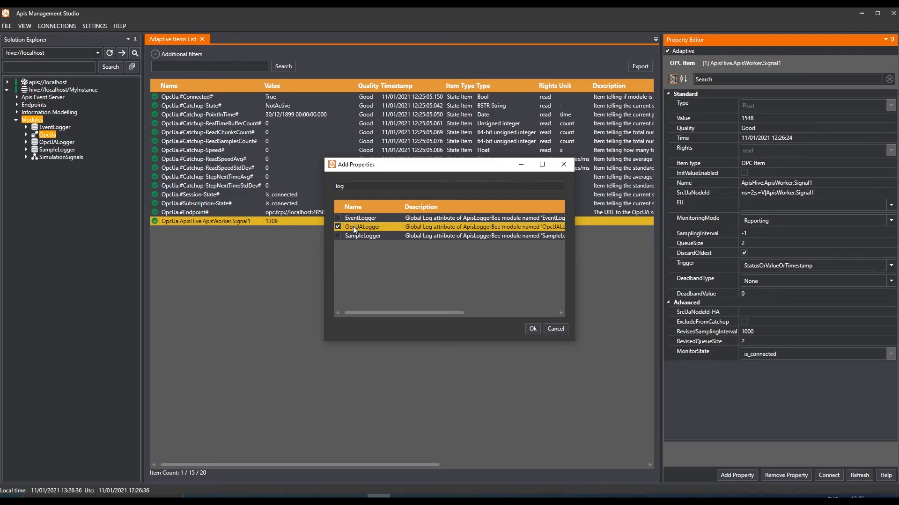
left_click(533, 329)
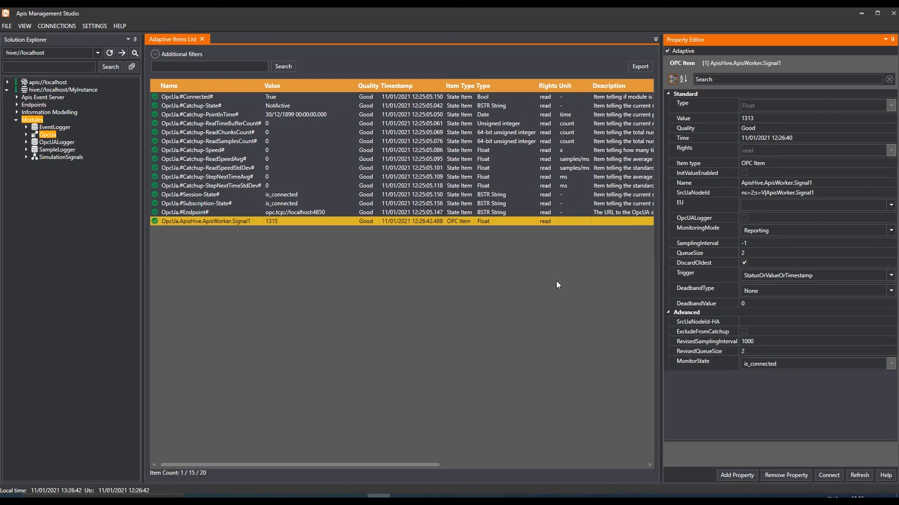
Enable OpcUALogger logging for the OpcUa module's ApisHive.ApisWorker.Signal1 item and apply the change
left_click(743, 218)
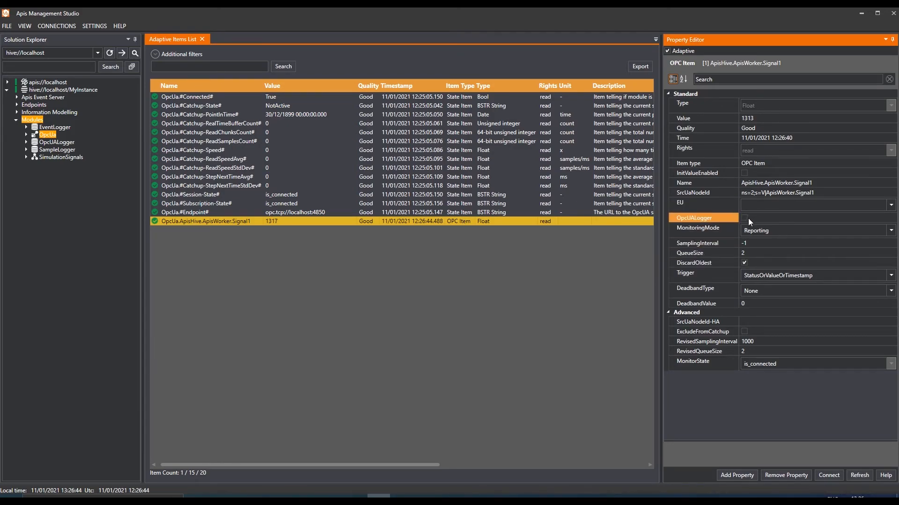
left_click(743, 219)
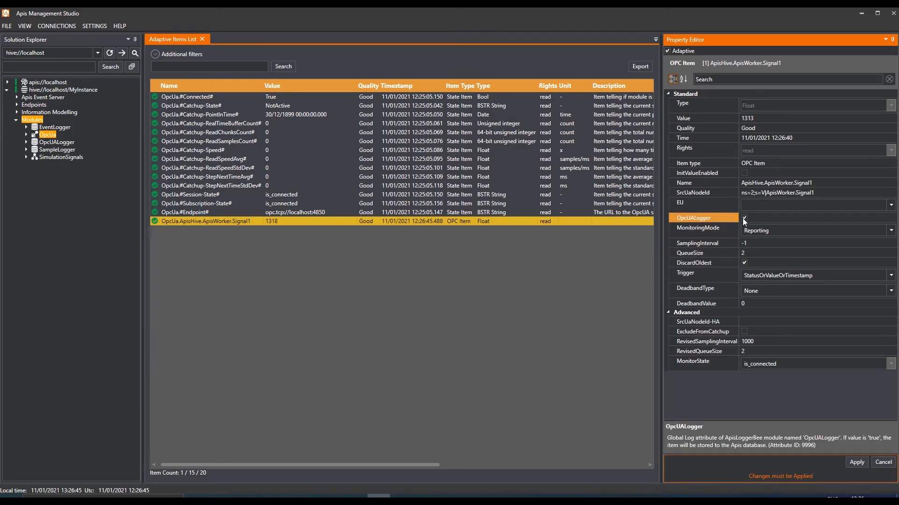
left_click(861, 461)
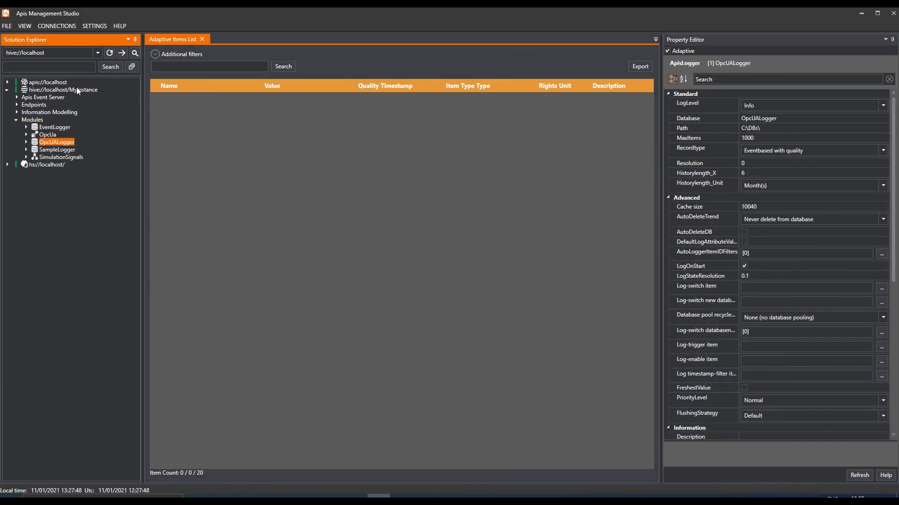
Connect OpcUALogger's Log command to the OpcUa module's ServerDataChanged event in the MyInstance hive and accept the connection
left_click(78, 90)
right_click(78, 91)
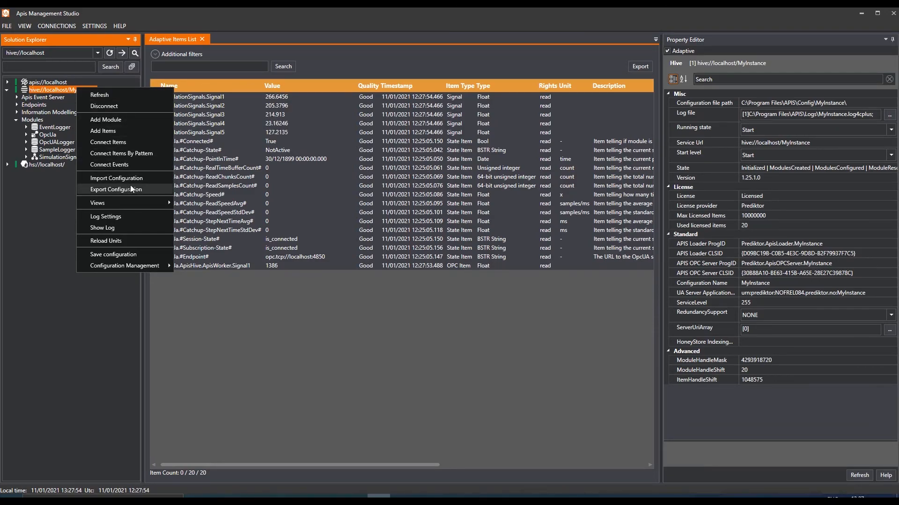
left_click(128, 164)
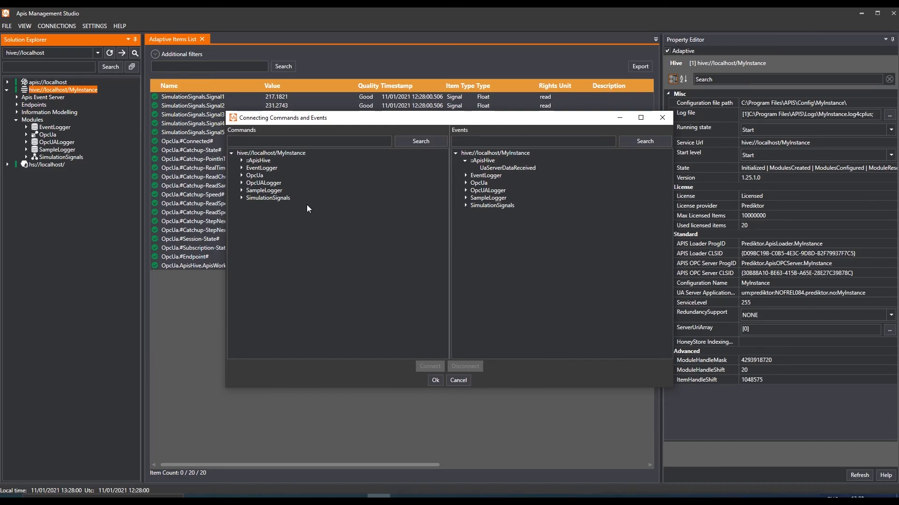
left_click(240, 174)
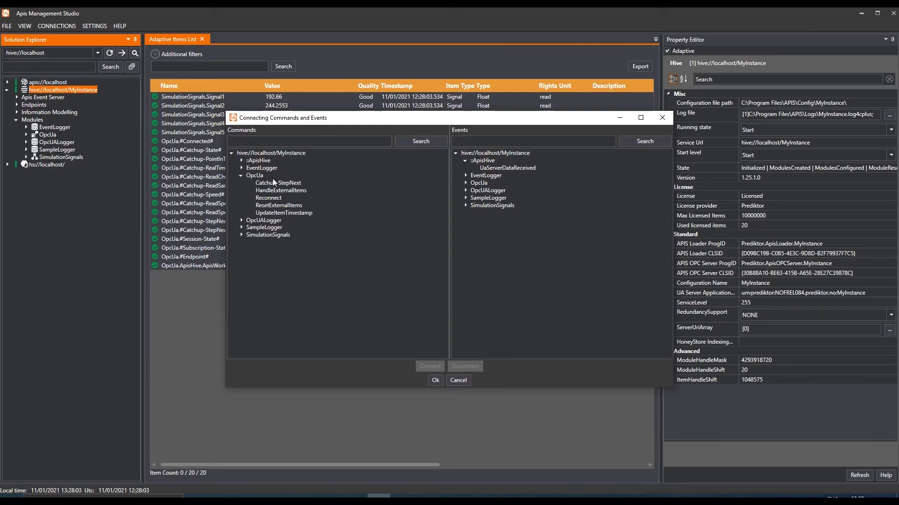
left_click(241, 175)
left_click(241, 182)
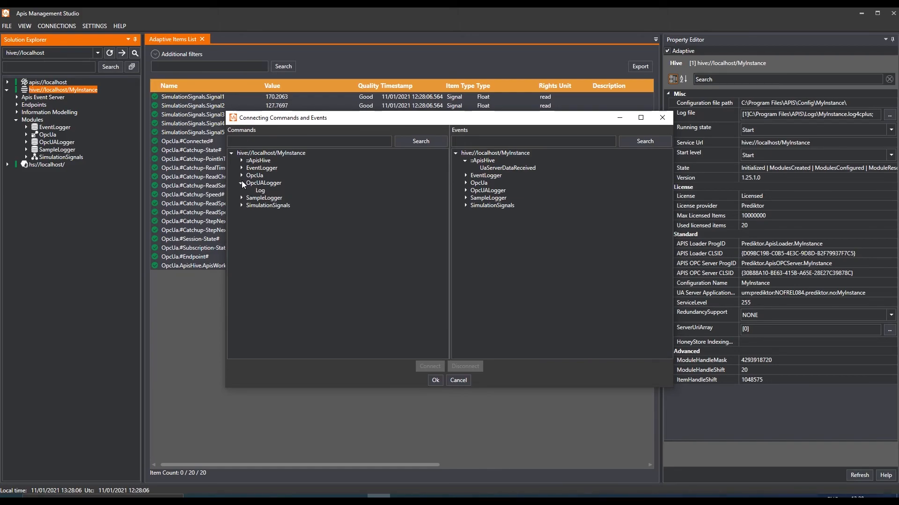
left_click(260, 191)
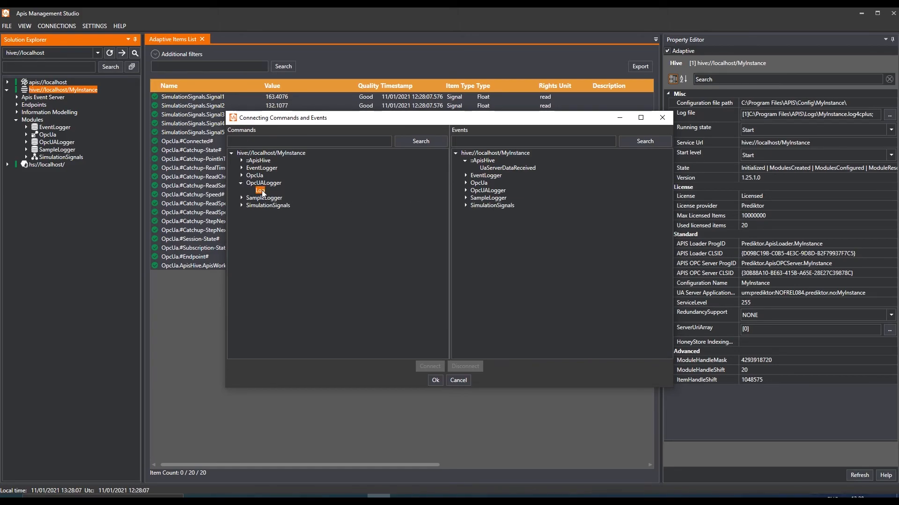
left_click(496, 190)
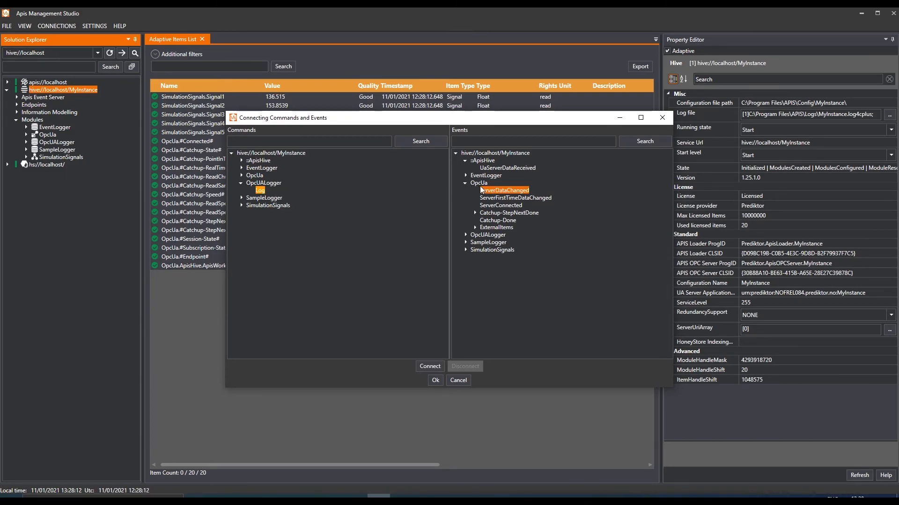
left_click(425, 367)
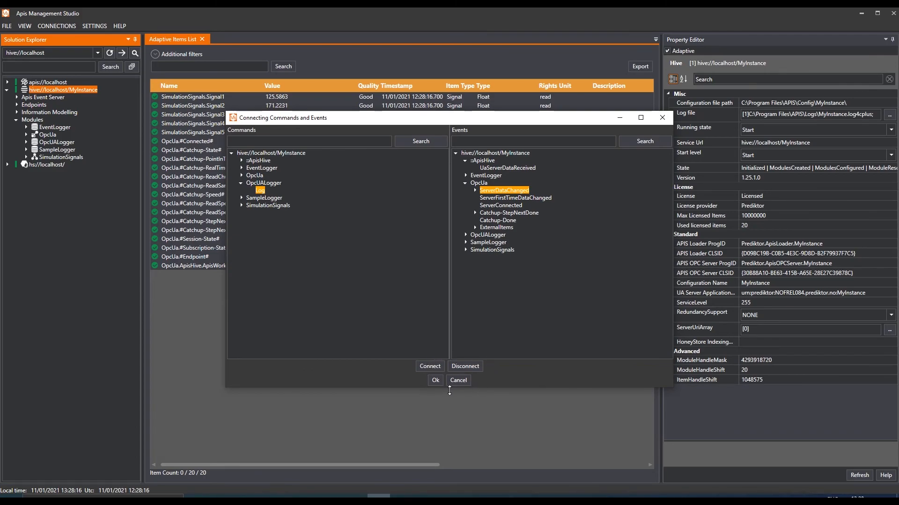
left_click(436, 382)
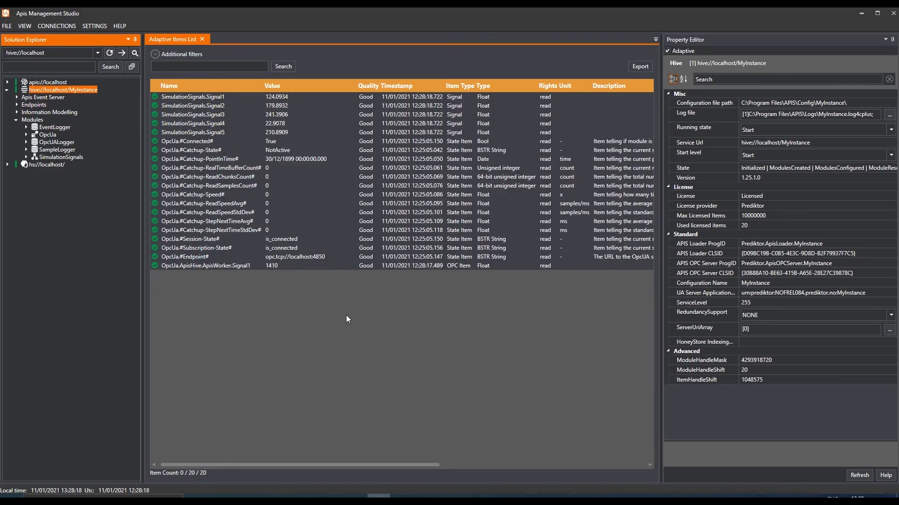
Refresh the hs://localhost store and show the logged history of OpcUa.ApisHive.ApisWorker.Signal1 from its OpcUALogger database in the history explorer view
left_click(7, 165)
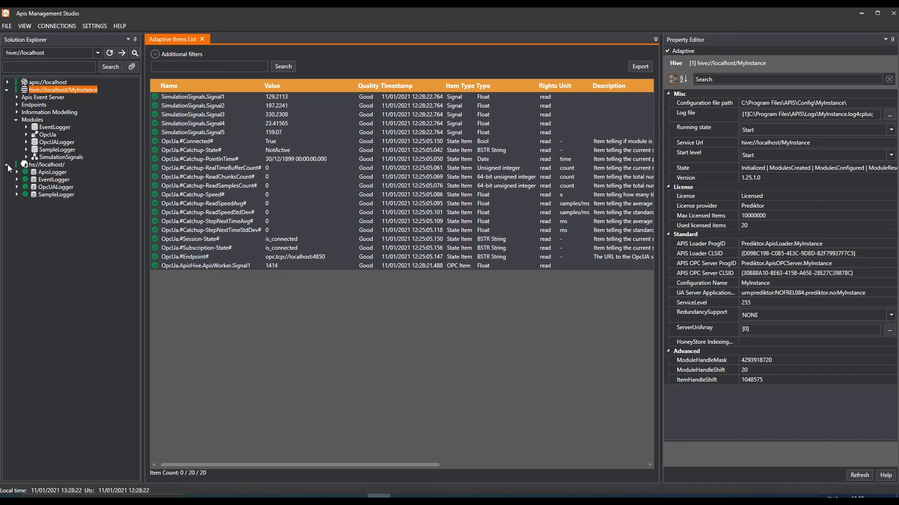
right_click(55, 165)
left_click(101, 173)
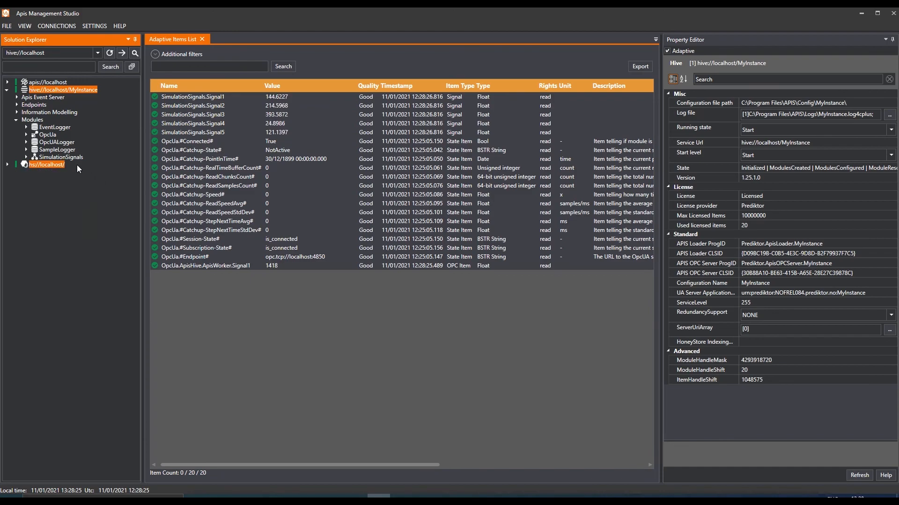
left_click(7, 164)
left_click(46, 187)
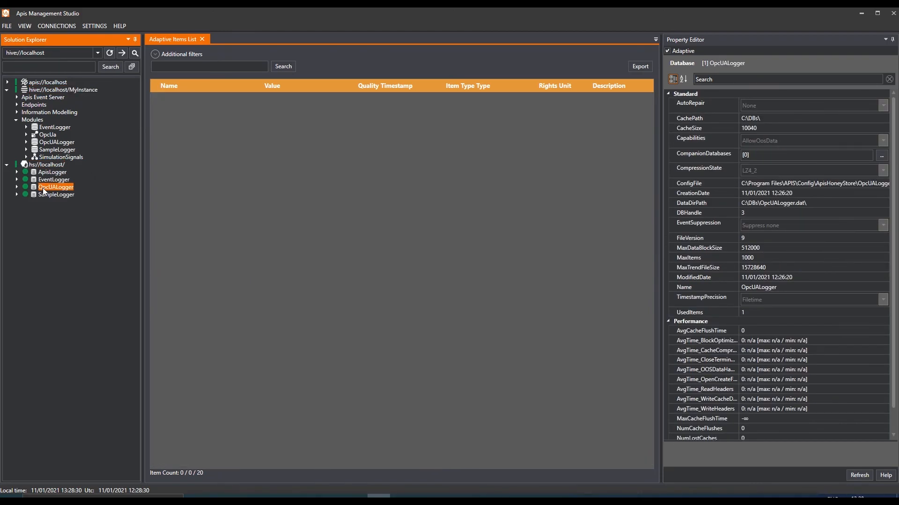
left_click(17, 187)
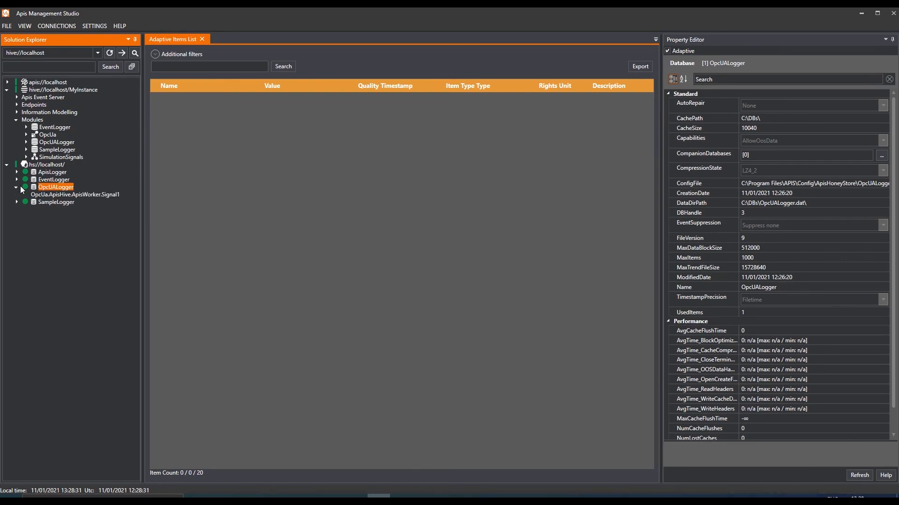
left_click(87, 195)
right_click(87, 195)
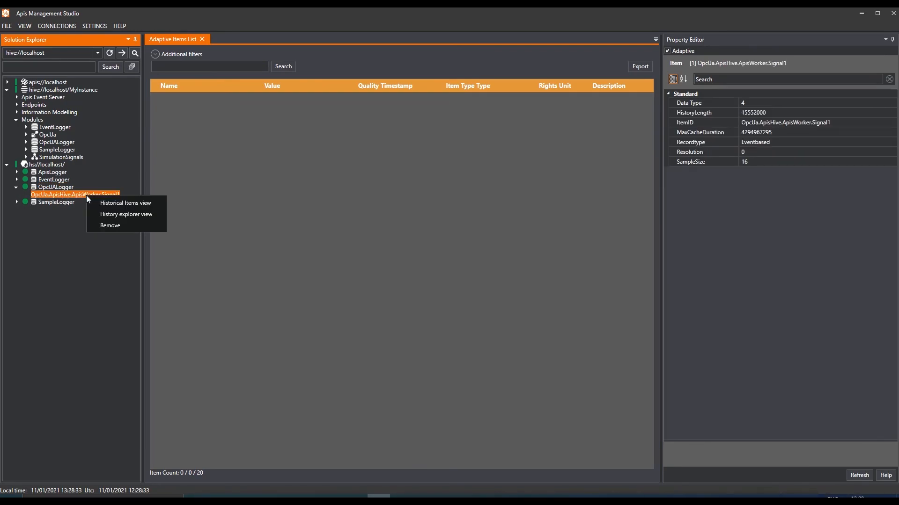
left_click(132, 216)
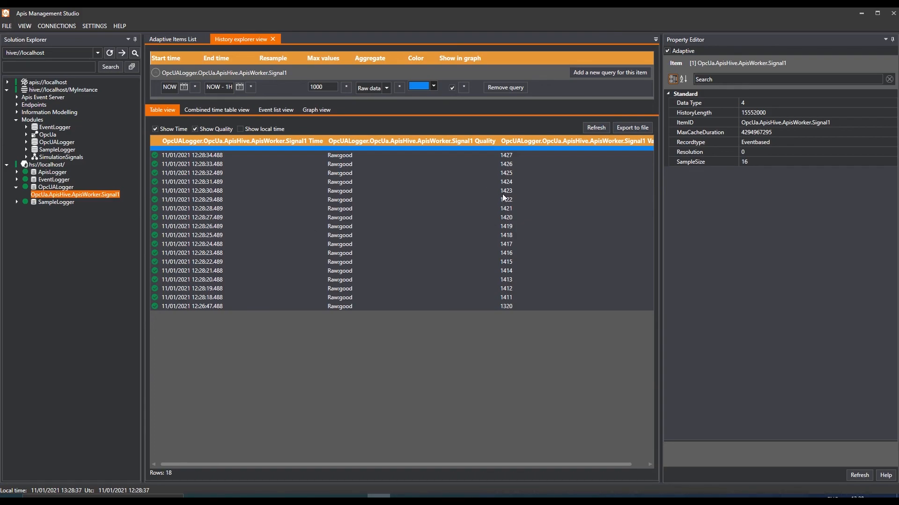